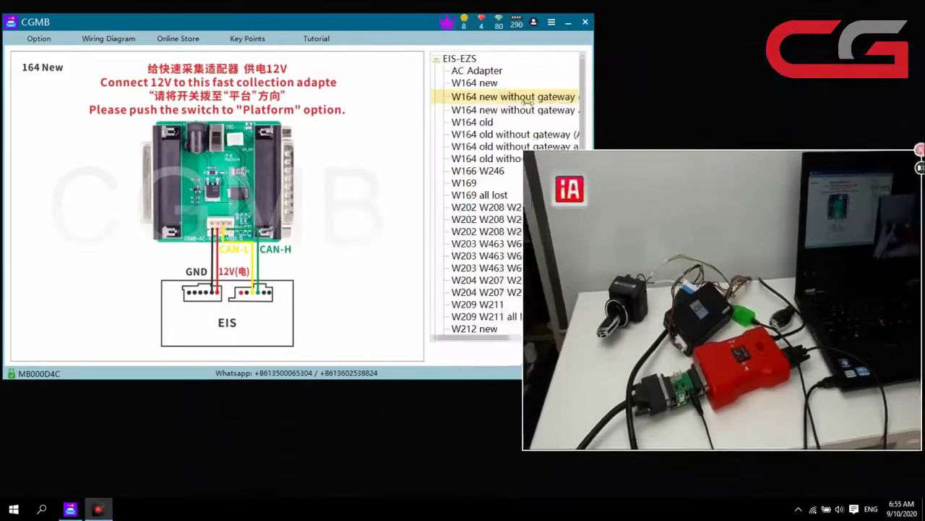
Close the wiring diagram and read the W164 EIS data: SSID, VIN, mileage and key slots.
click(563, 355)
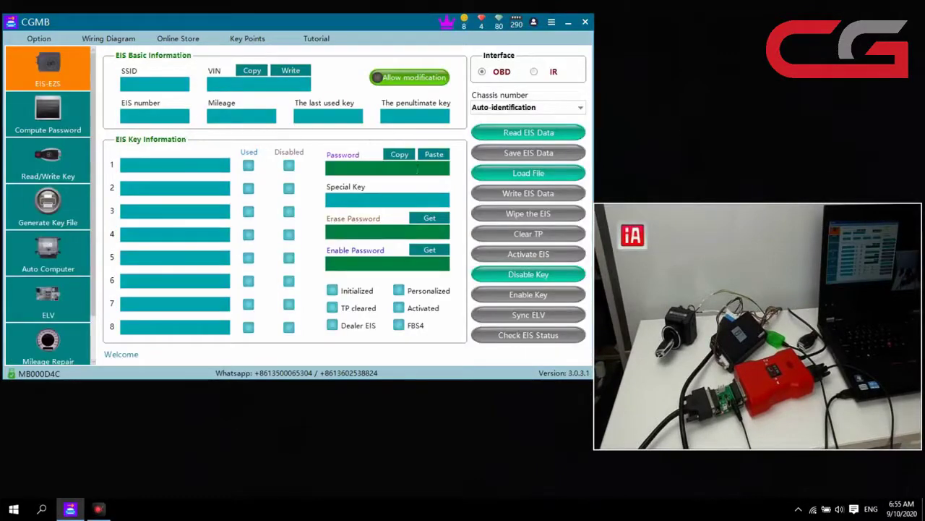
click(530, 135)
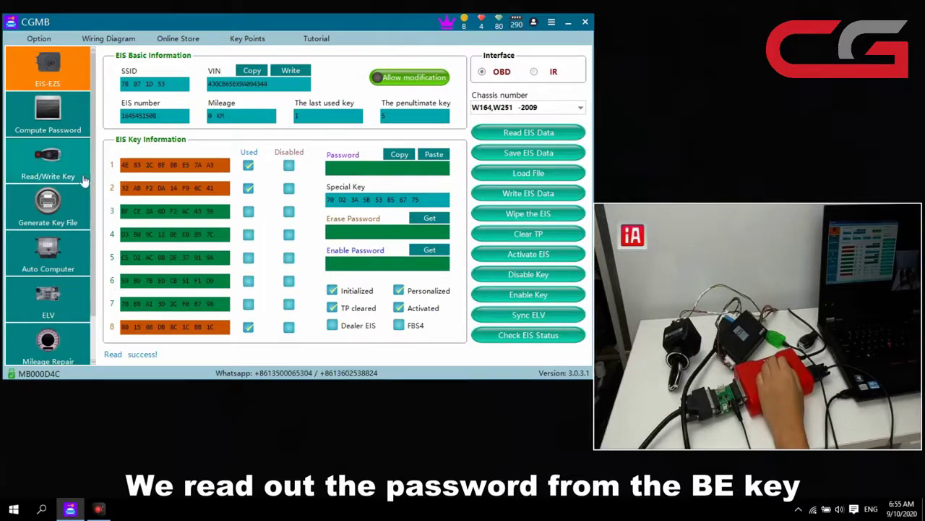
Read the BE key's chip and password so it fills the EIS password field.
click(47, 165)
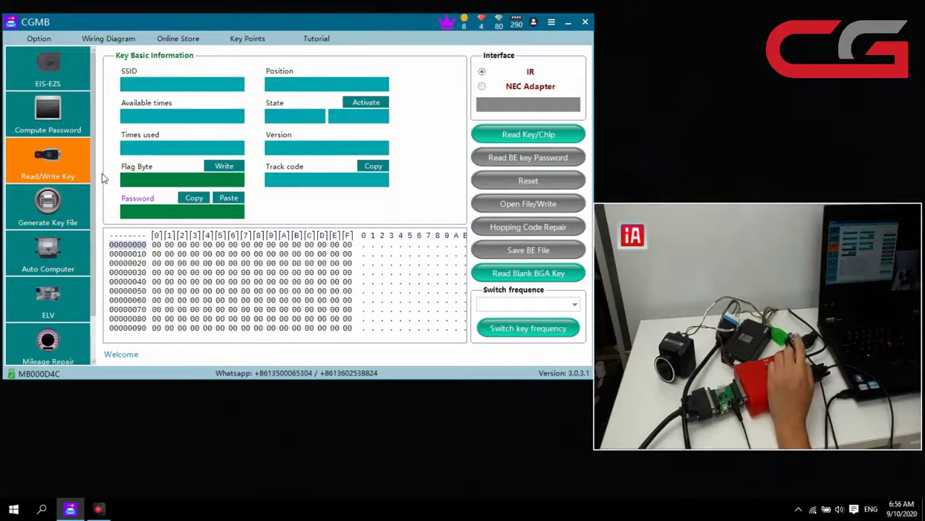
click(520, 137)
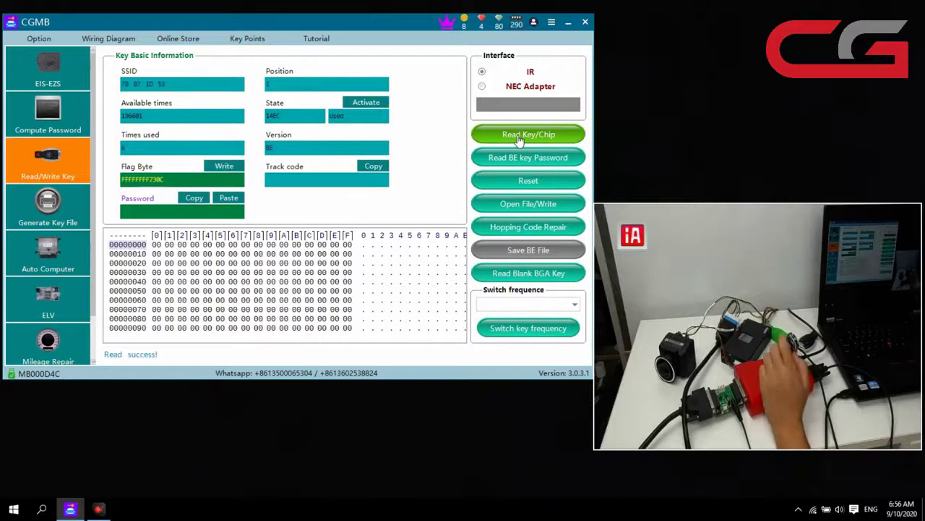
click(543, 163)
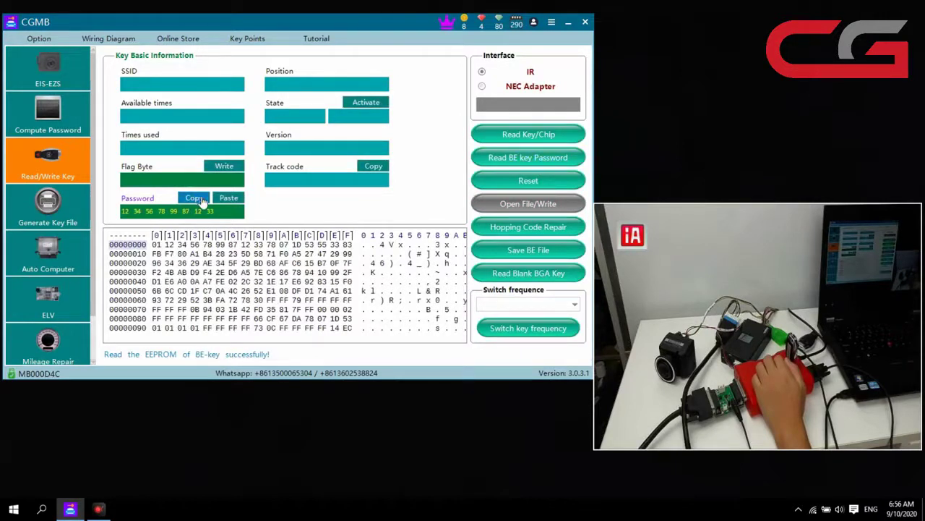
click(63, 76)
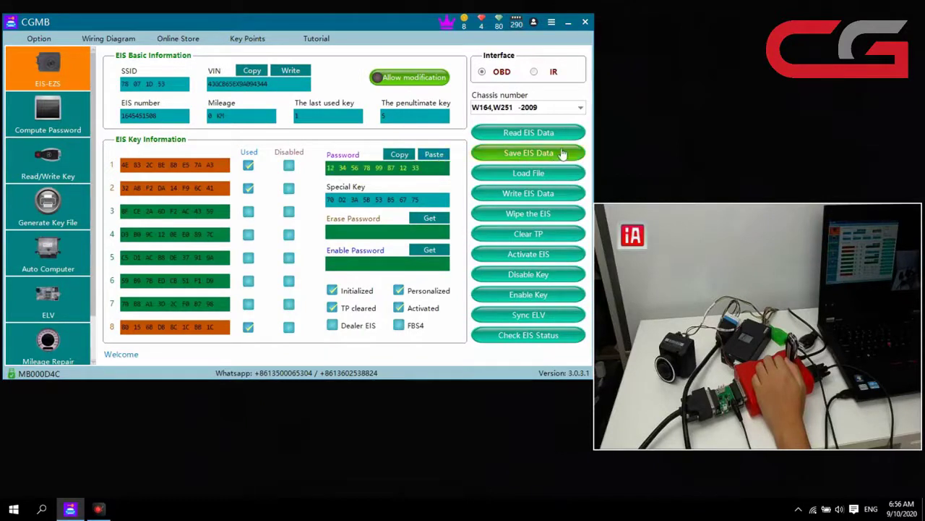
Back up the original EIS data as a .bin file in new folder 'original 164 data'.
click(530, 153)
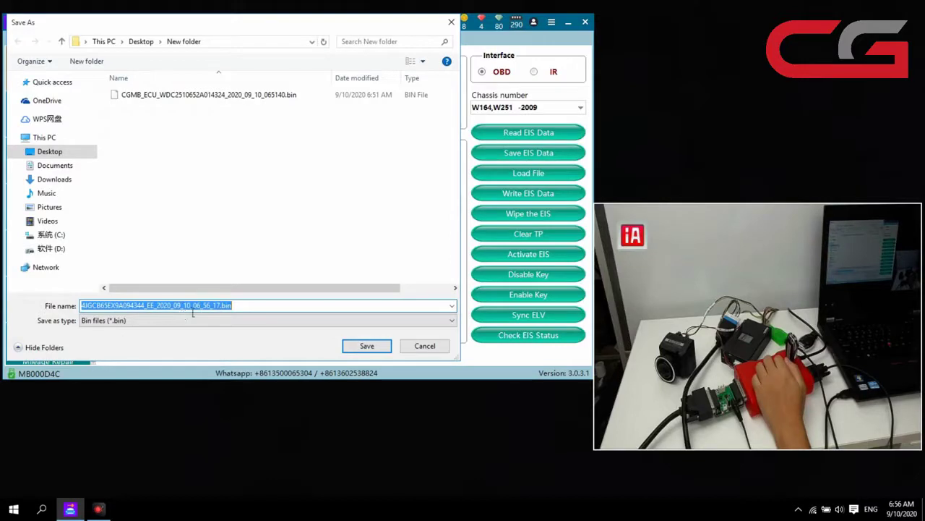
click(86, 61)
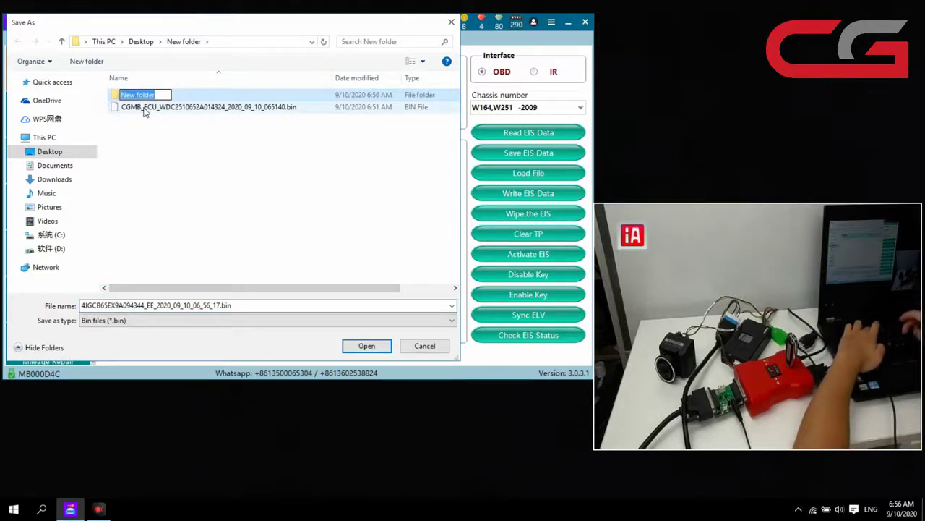
text(orig)
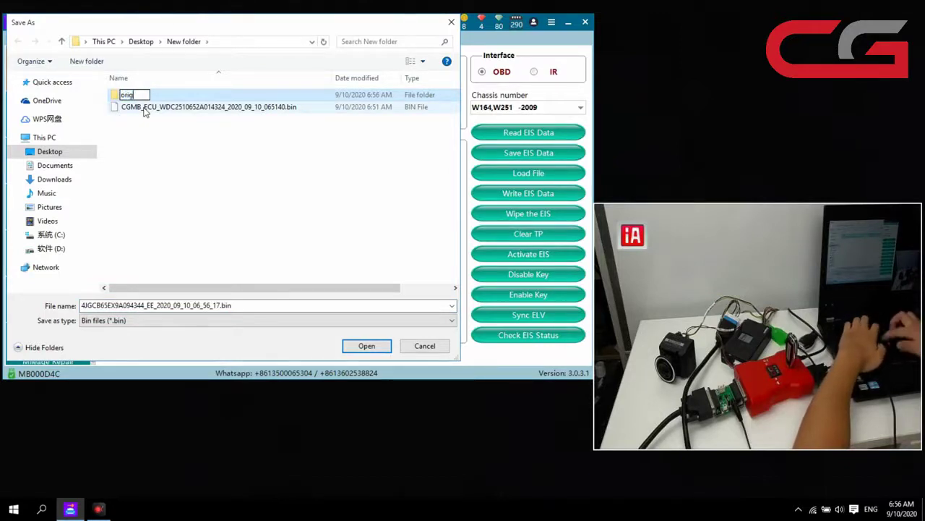
text(inal)
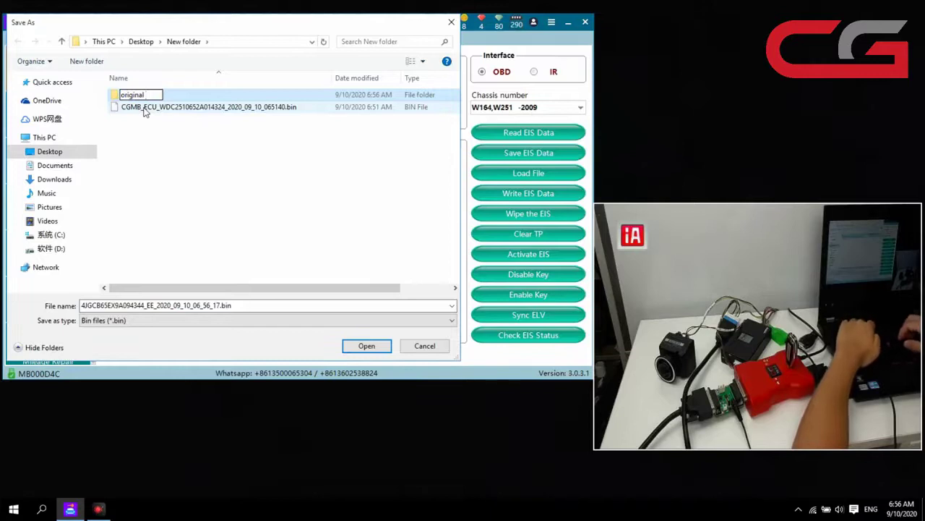
text( 164)
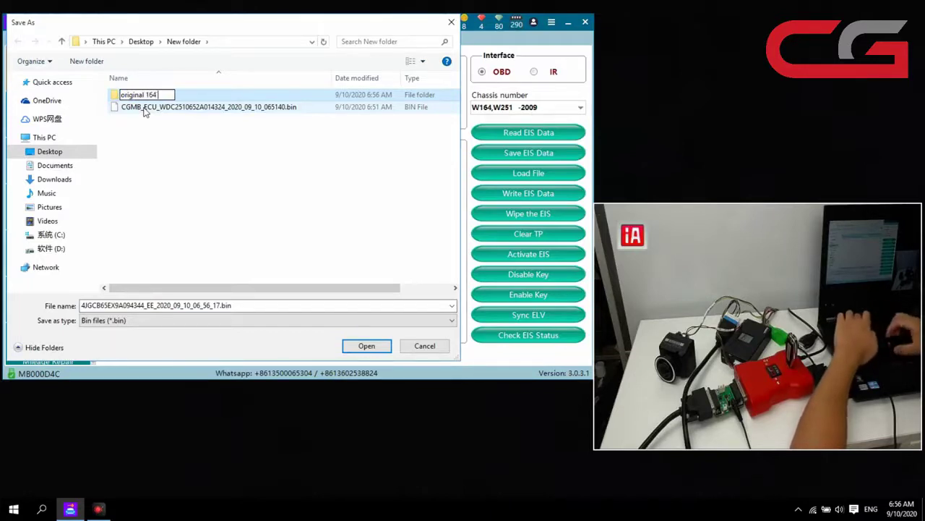
text( data)
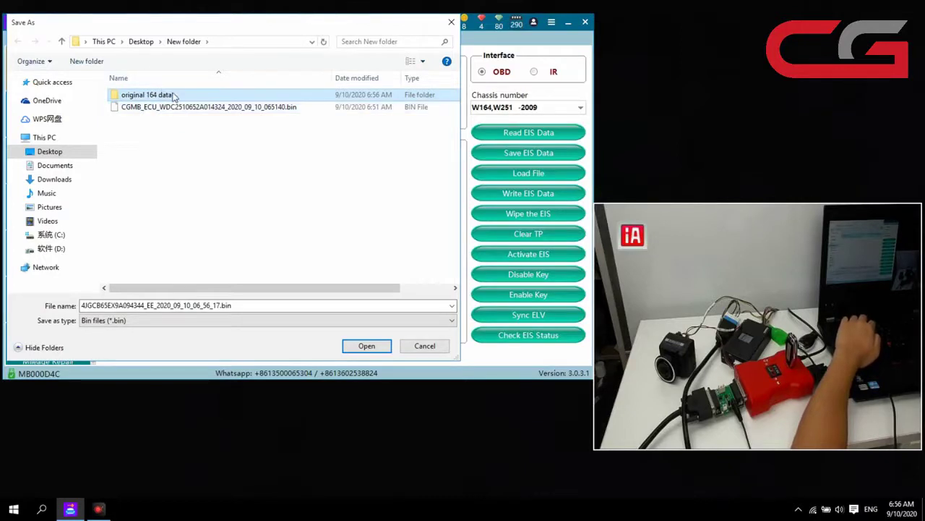
double_click(153, 95)
click(359, 346)
click(324, 230)
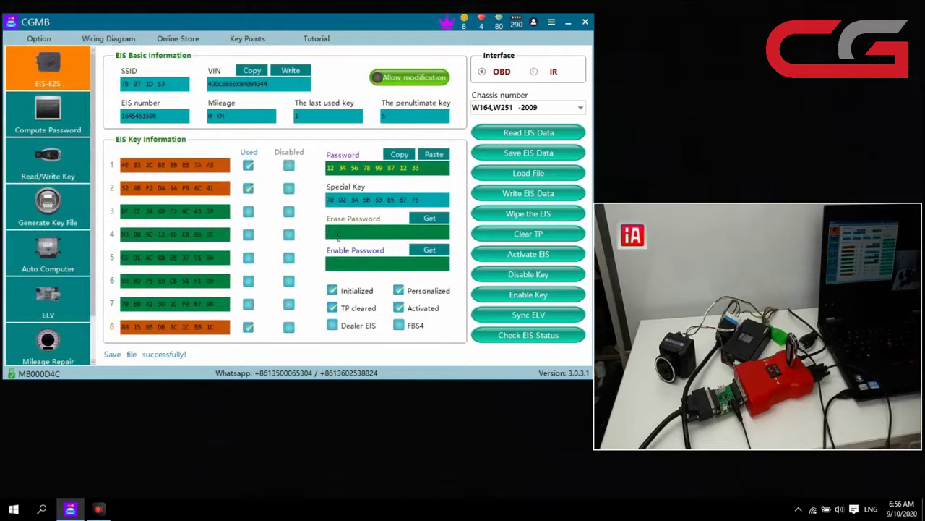
Calculate the EIS erase password and wipe the EIS until it reports 'Erase the EIS success!'.
click(442, 220)
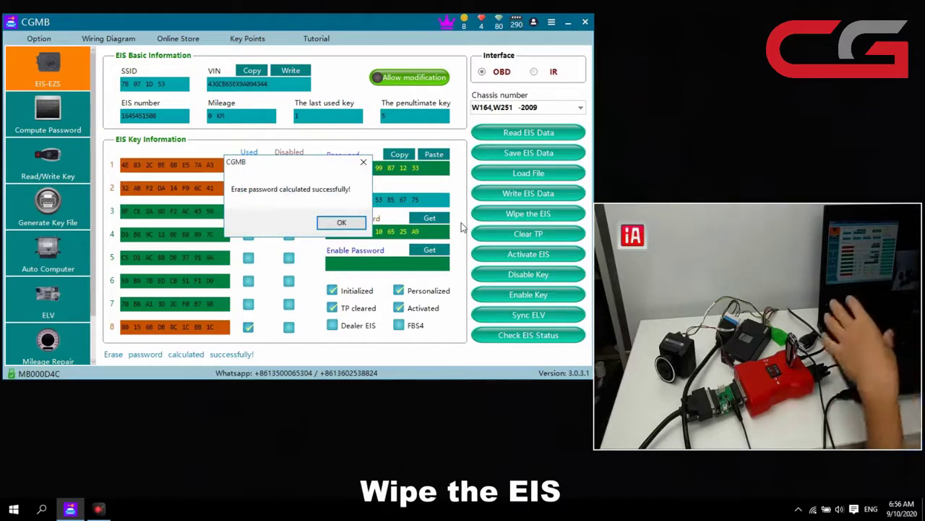
click(363, 221)
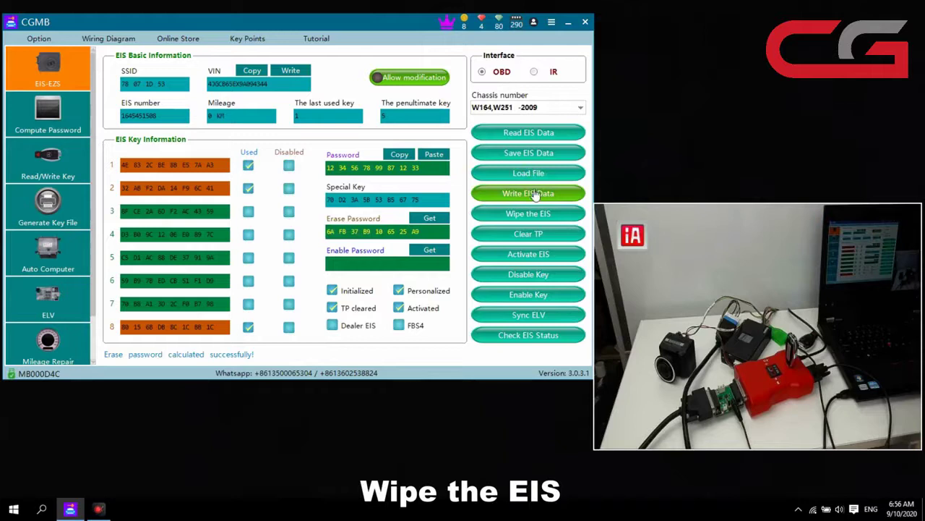
click(539, 216)
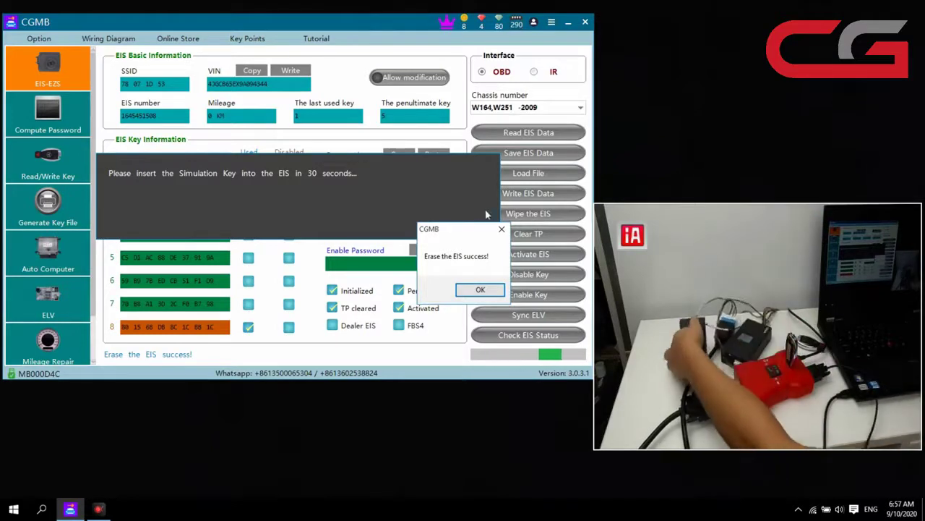
click(480, 289)
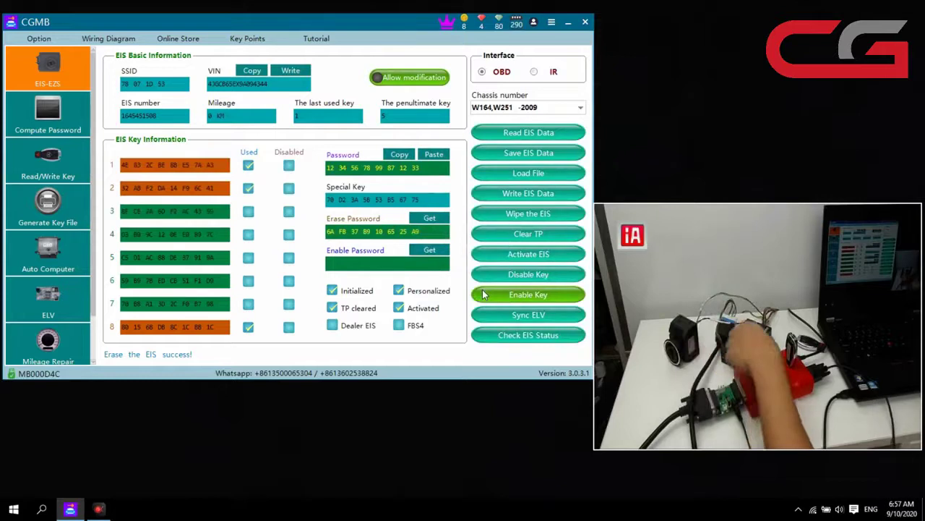
Re-read the wiped EIS, showing all eight key slots disabled and no password.
click(543, 139)
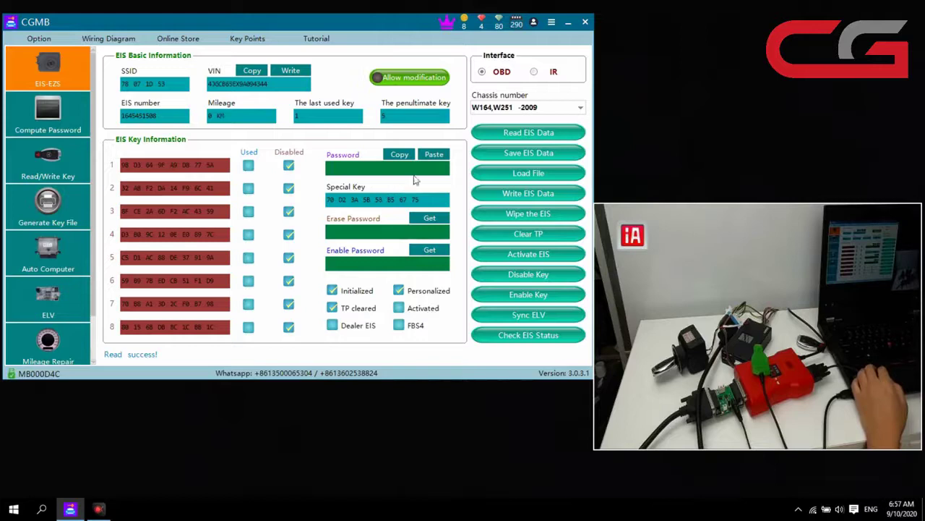
click(530, 176)
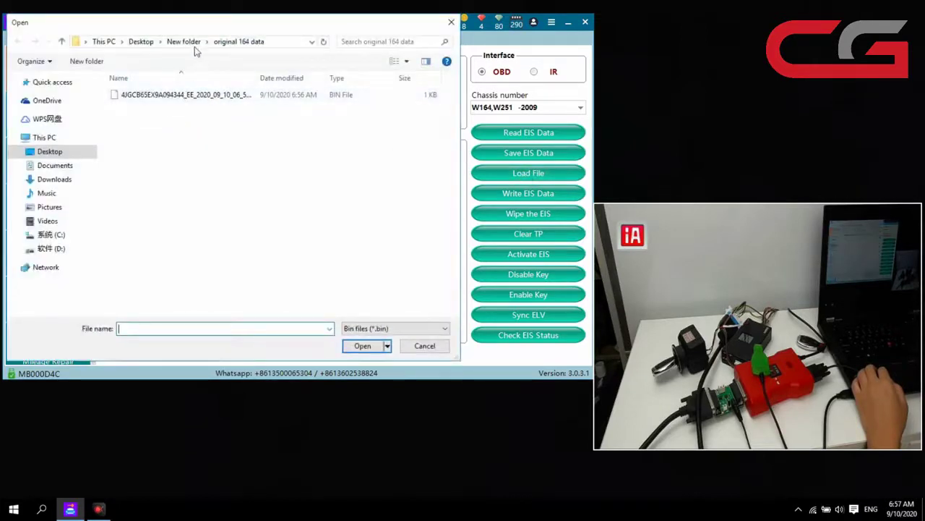
Load the saved CGMB_ECU .bin file from New folder into the EIS data.
click(191, 45)
click(234, 108)
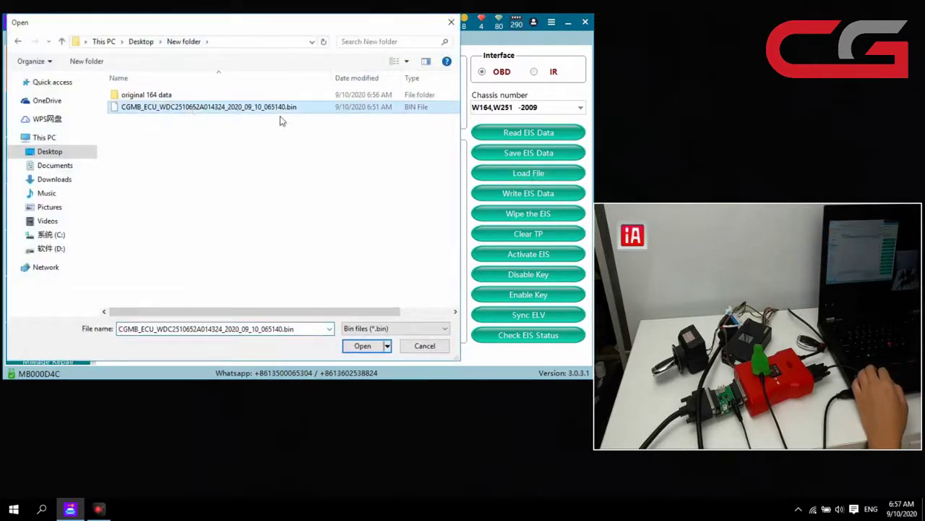
click(362, 347)
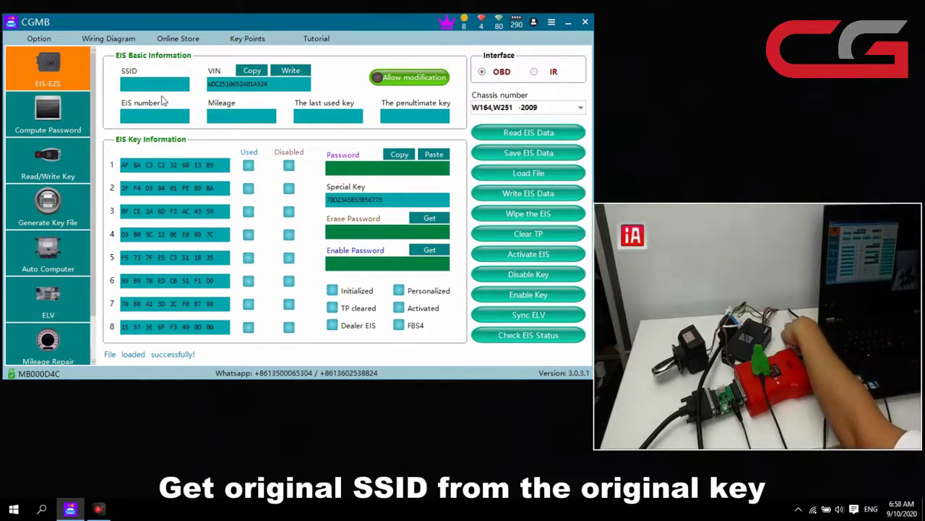
Read the original key's SSID and unlock the EIS fields for editing.
click(72, 171)
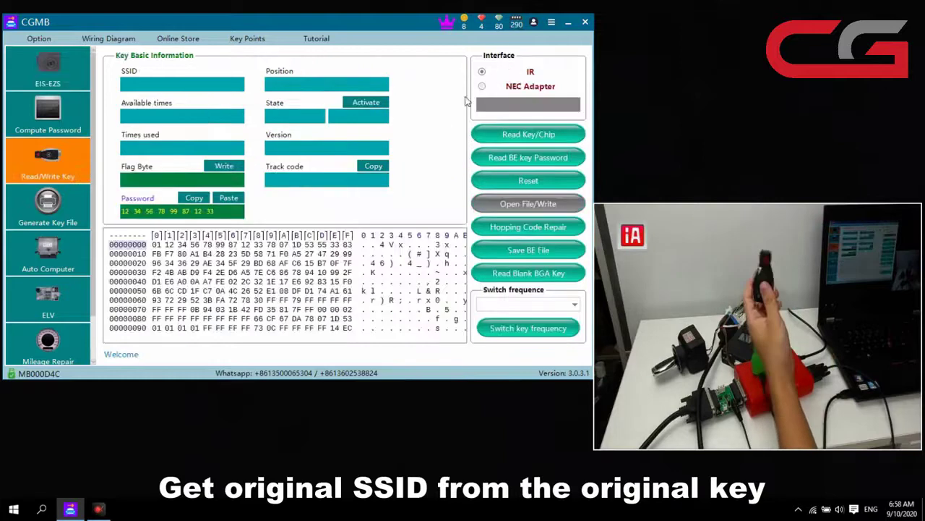
click(539, 136)
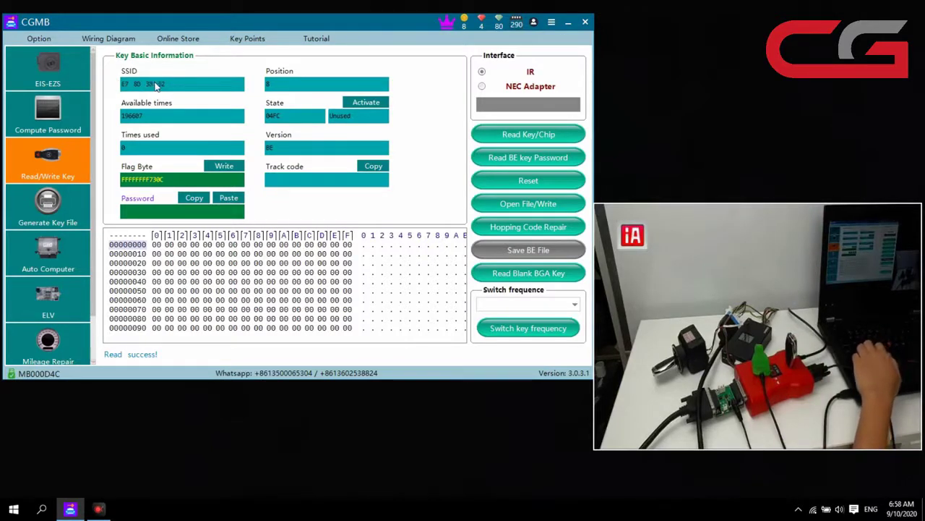
click(48, 66)
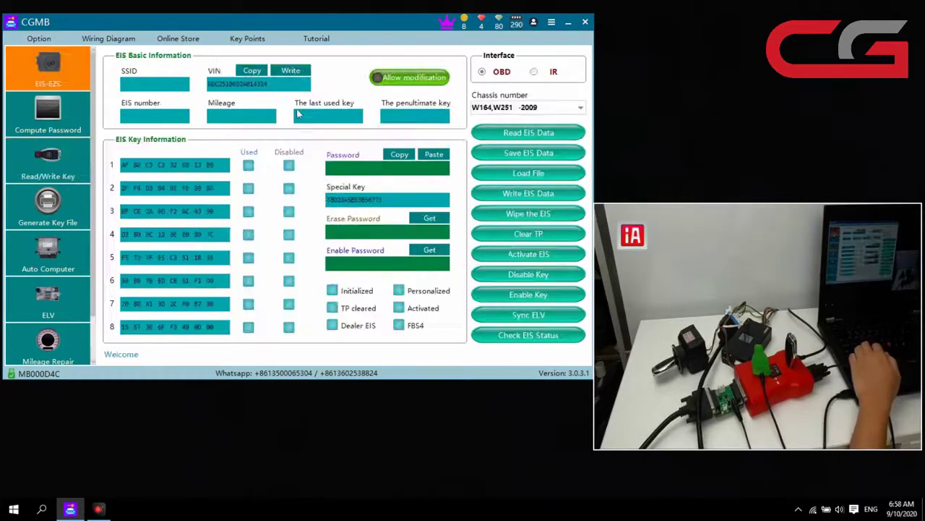
click(405, 80)
Enter the key's SSID E78D3B32 into the EIS SSID field.
click(179, 91)
text(E7)
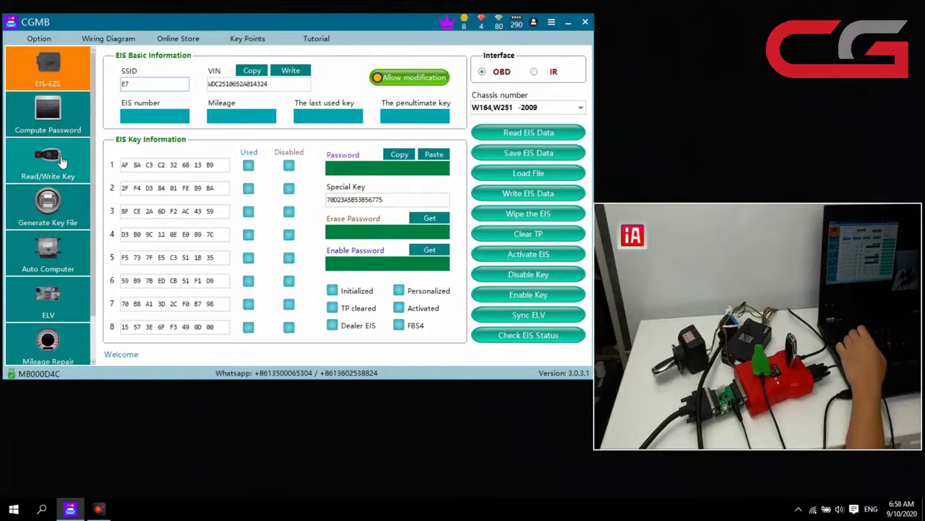
click(62, 162)
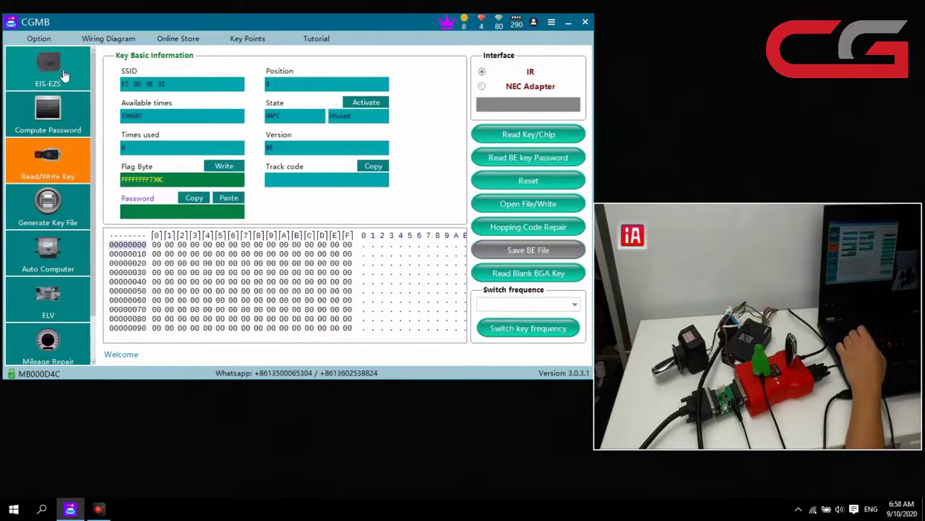
click(64, 76)
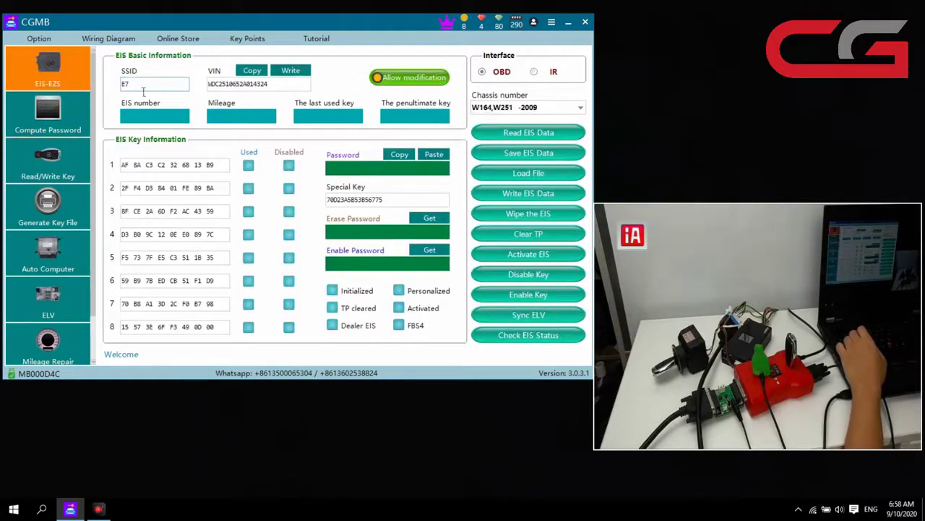
text(D3B)
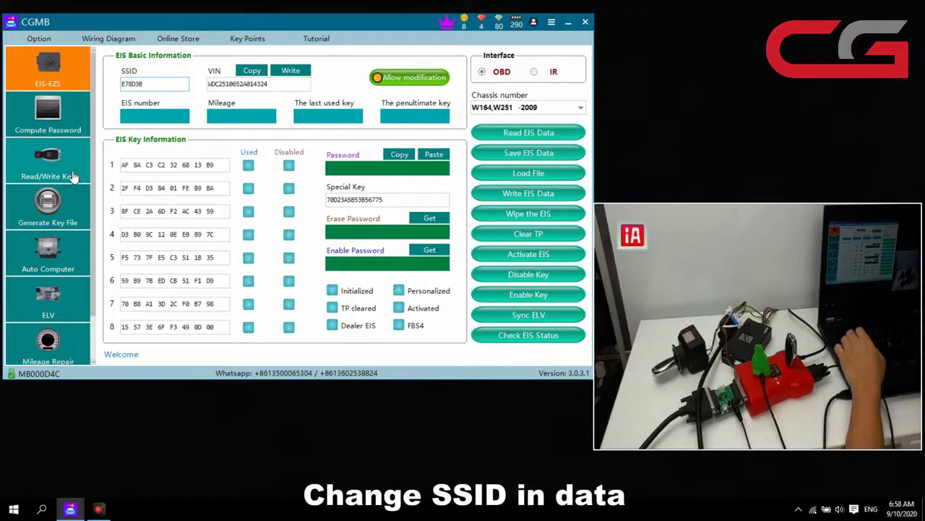
click(73, 176)
click(77, 79)
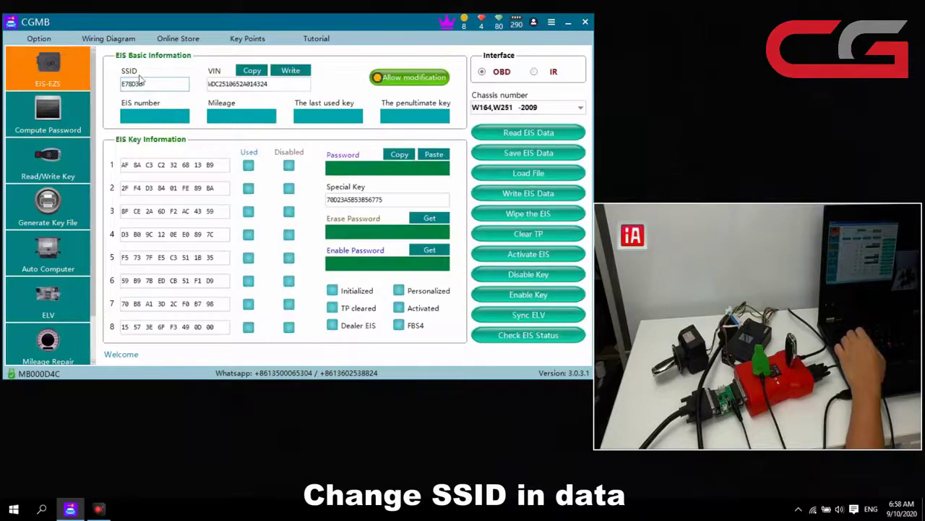
text(32)
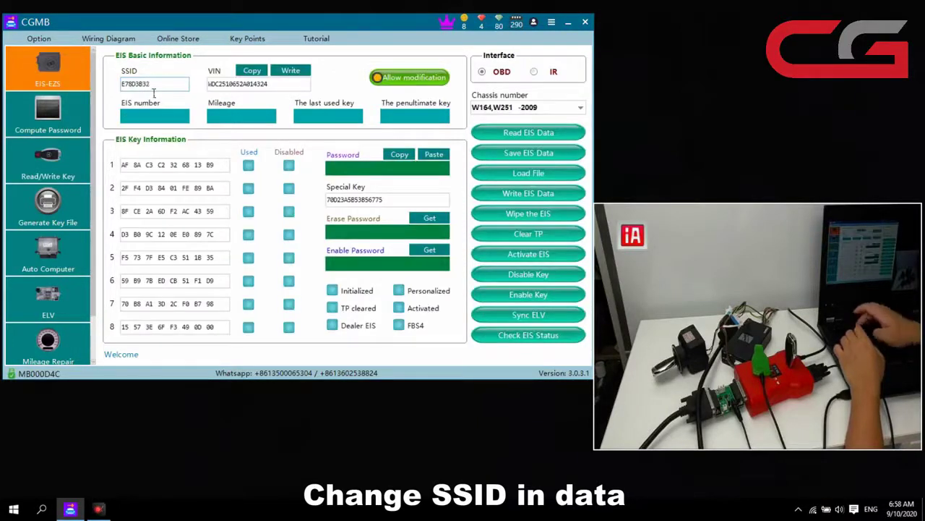
Lock the EIS fields and check that the key info matches SSID E7 8D 3B 32.
click(385, 86)
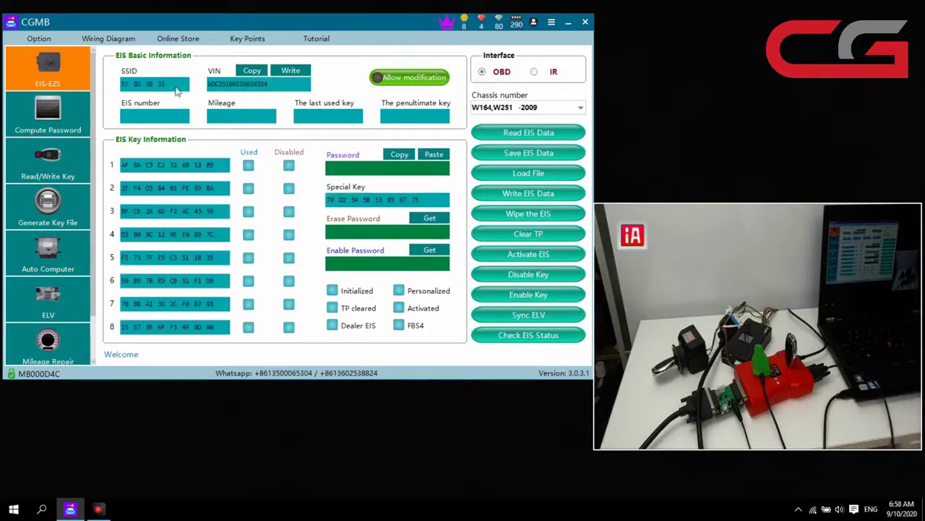
click(68, 177)
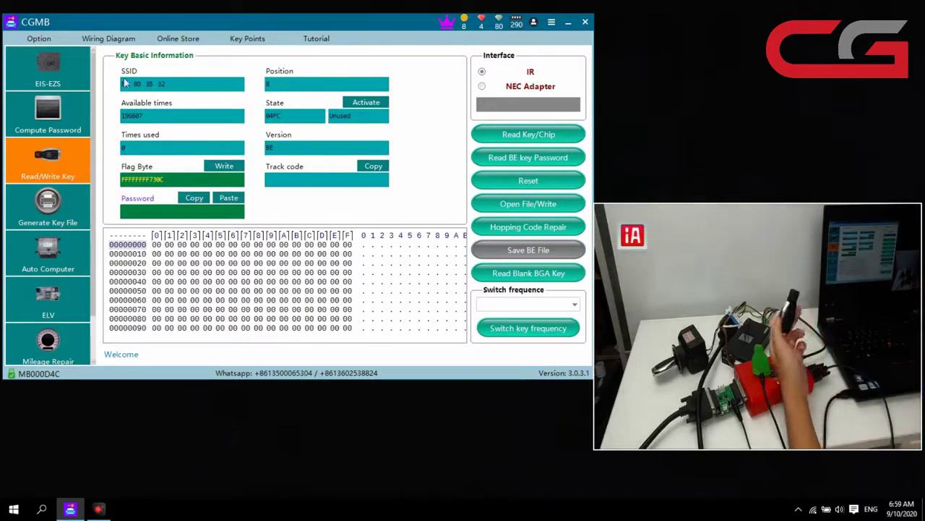
click(81, 77)
click(73, 162)
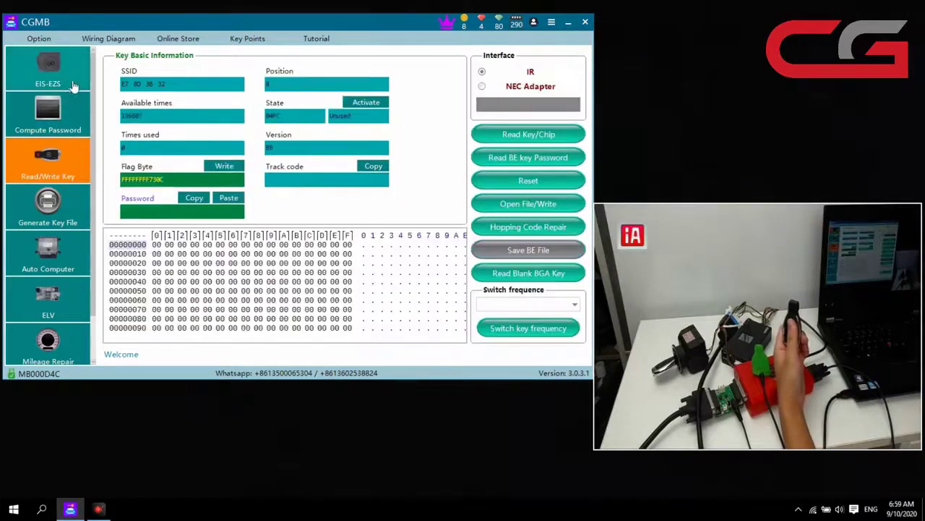
click(81, 77)
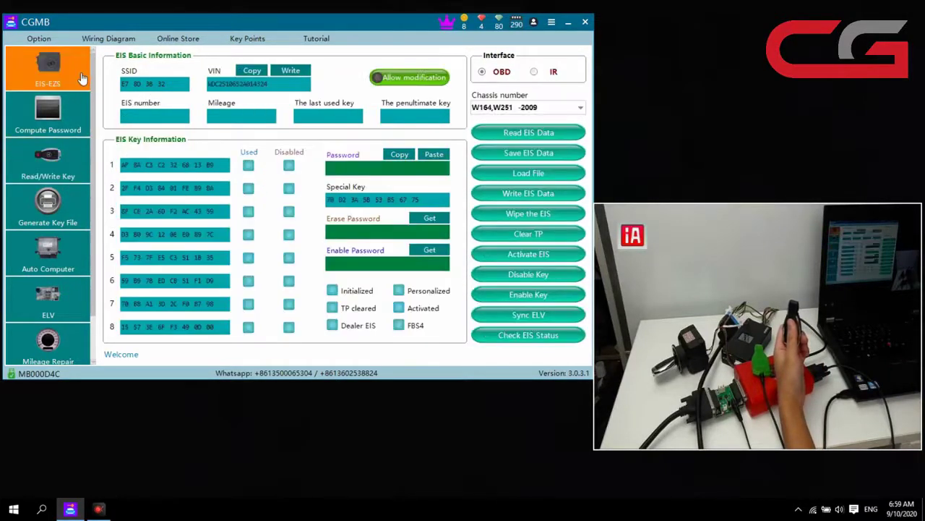
click(78, 159)
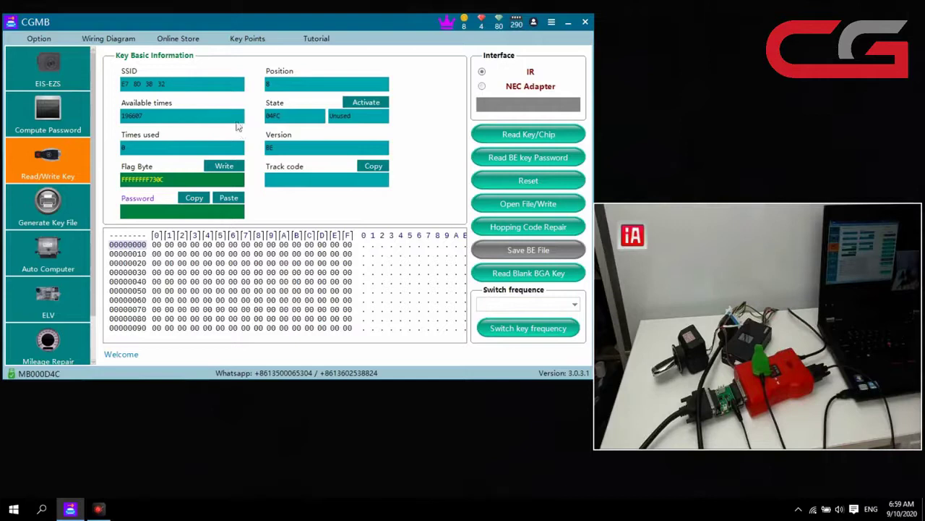
click(82, 79)
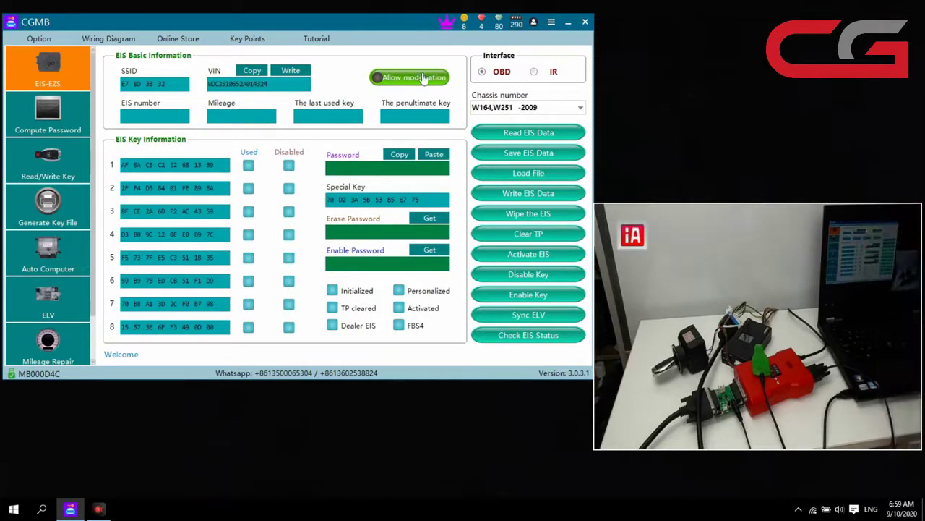
Unlock the EIS fields, enter a new self-chosen password, and lock them again.
click(423, 77)
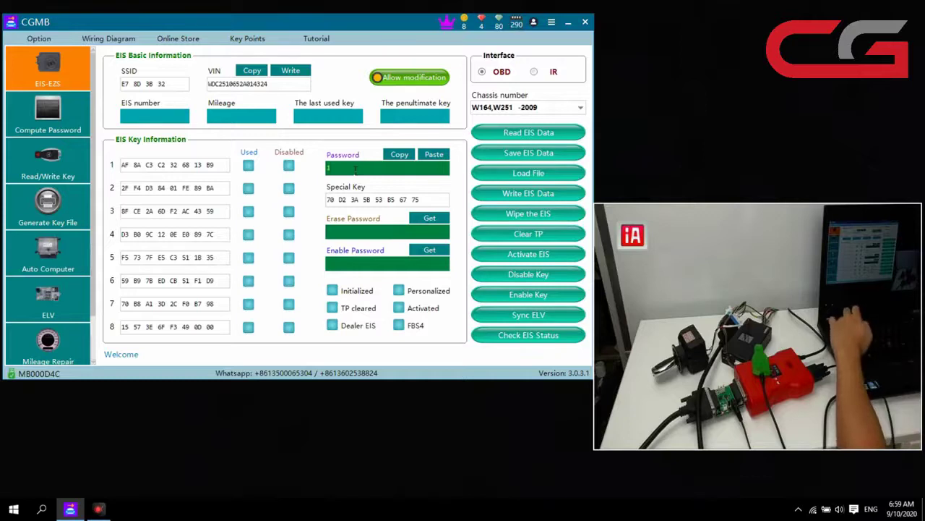
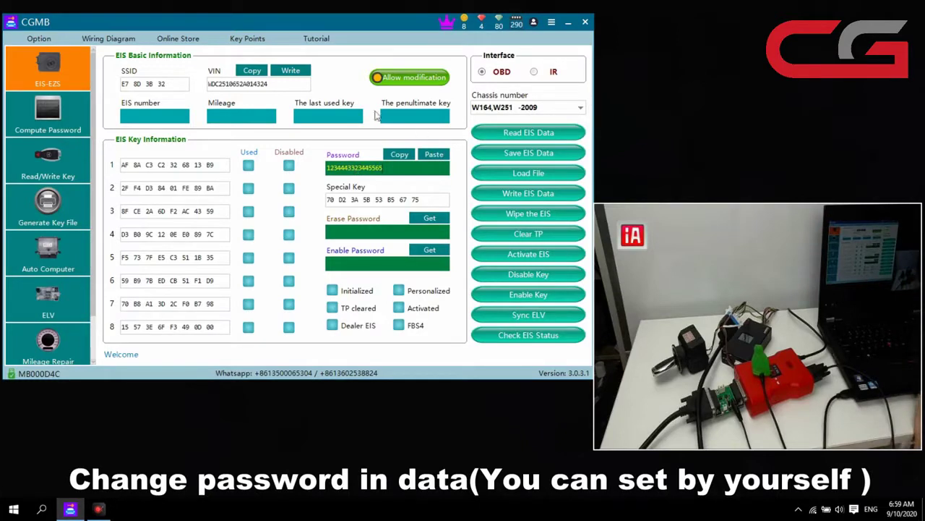
click(403, 81)
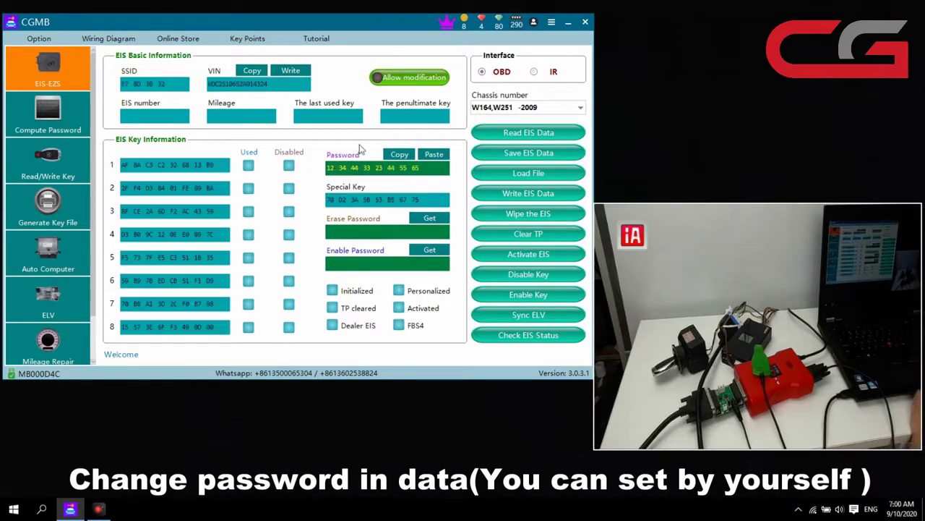
click(529, 154)
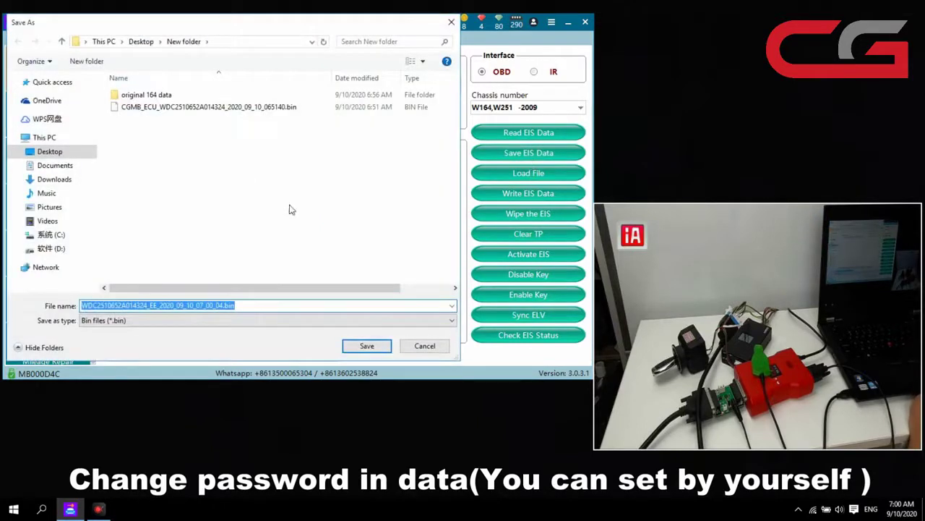
Save the edited EIS data as a .bin file in new folder '164 data with pass'.
click(88, 62)
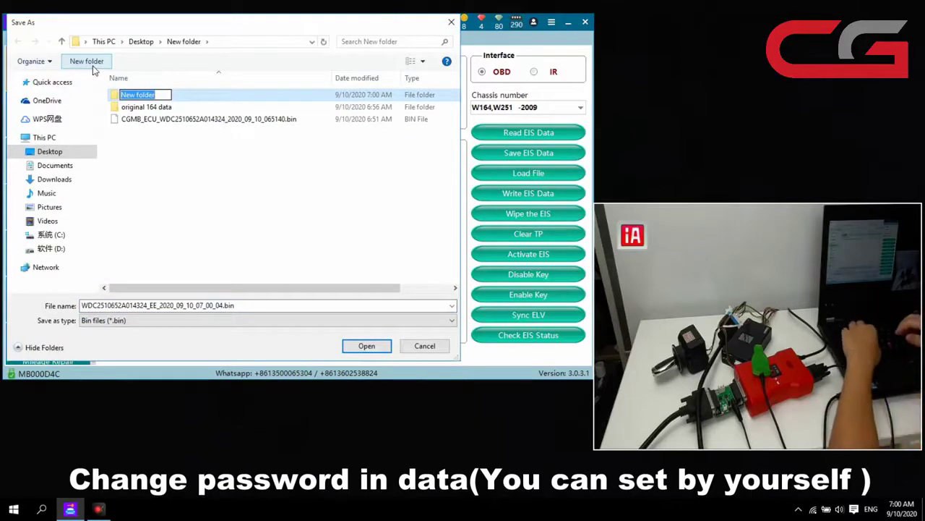
text(164)
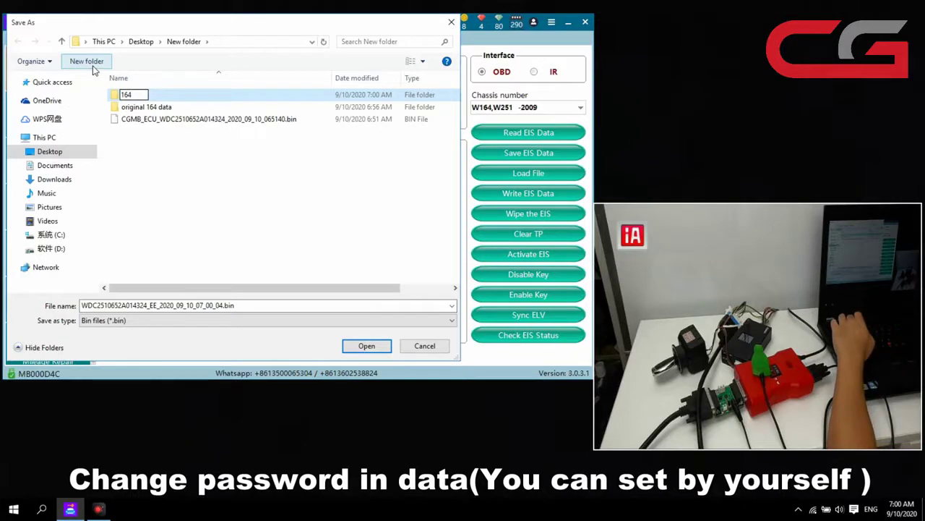
text( data )
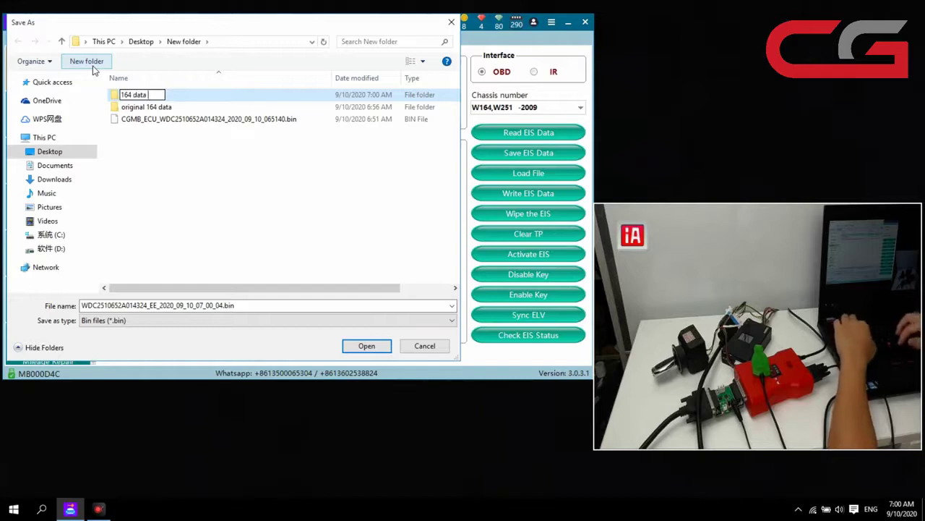
text(new)
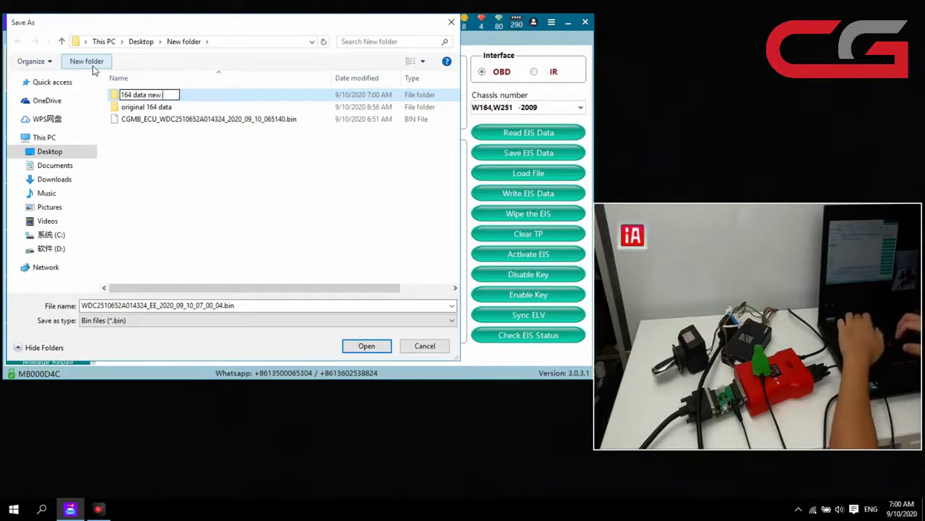
key(BackSpace)
key(BackSpace)
key(BackSpace)
text(with pass)
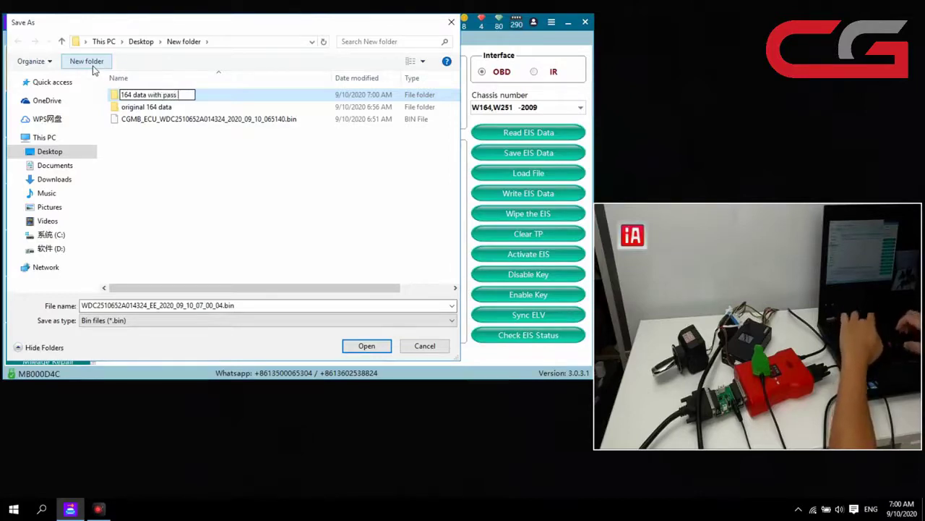
key(Return)
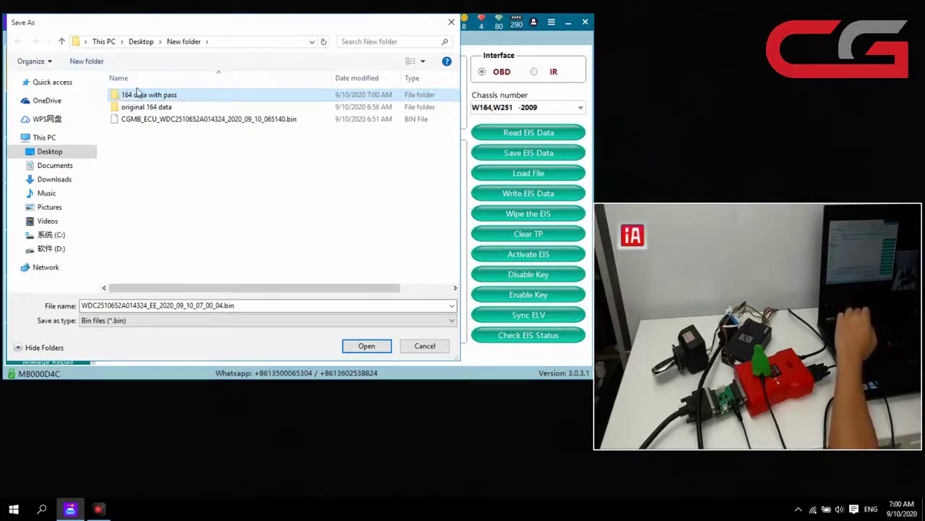
double_click(142, 96)
click(367, 346)
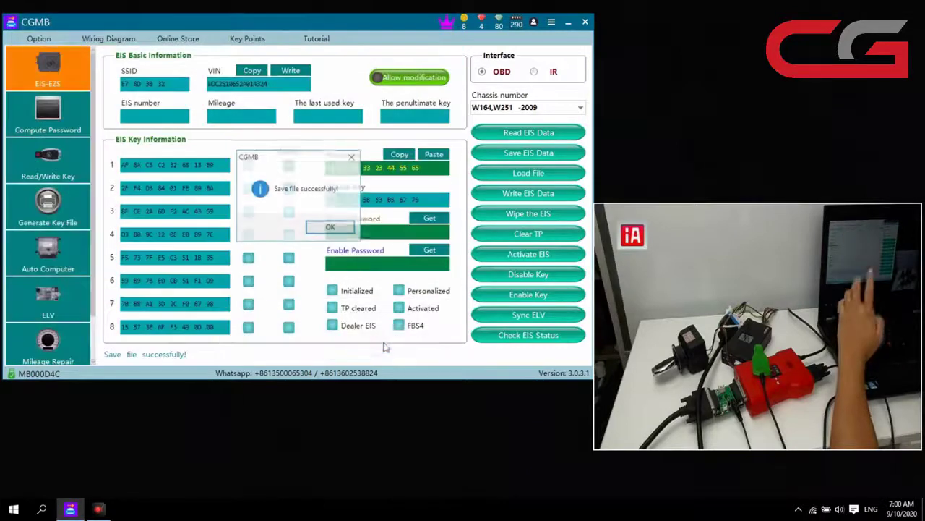
click(323, 228)
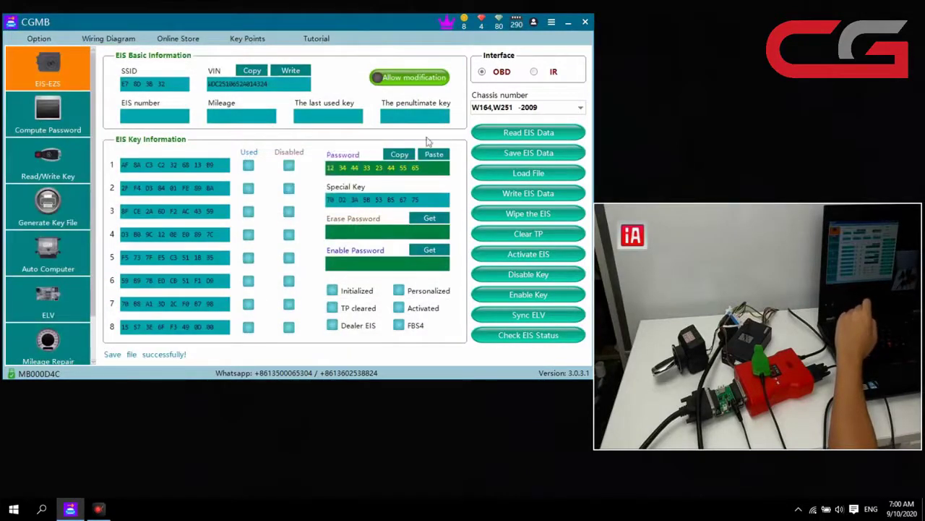
Read the connected EIS, then load the password-edited .bin from the '164 data with pass' folder.
click(527, 133)
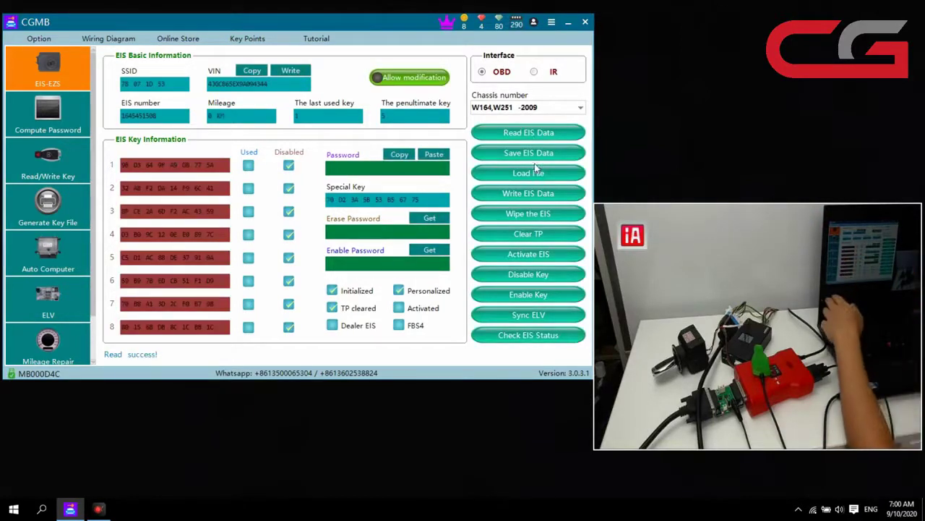
click(529, 173)
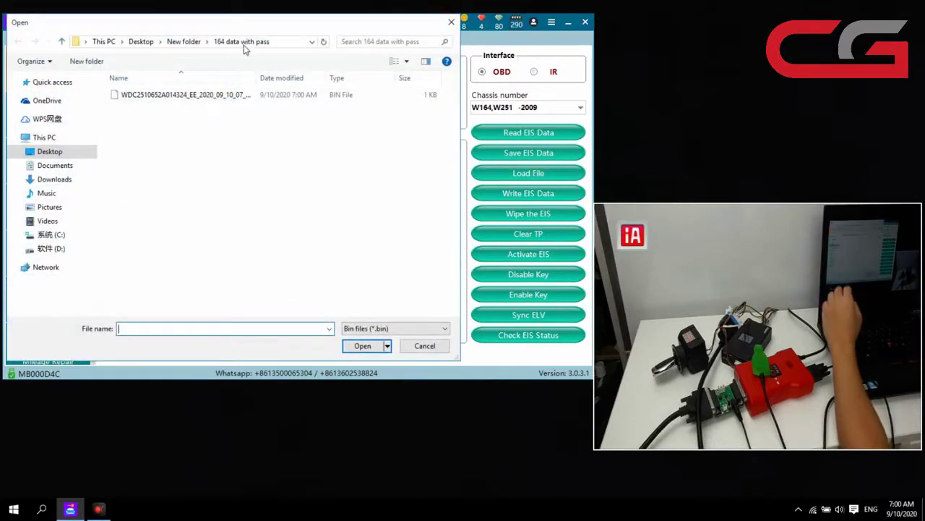
click(253, 97)
click(363, 346)
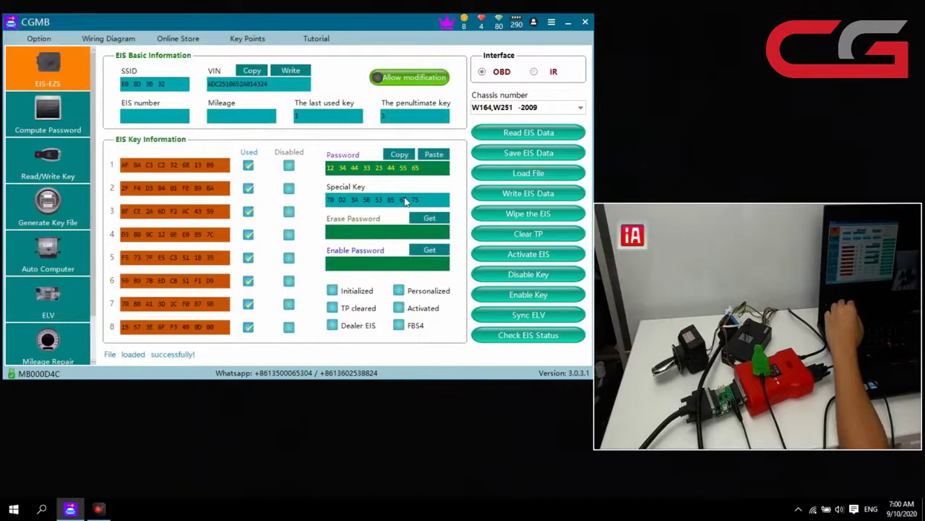
Write the loaded password-edited data into the EIS, accepting the VIN suggestion, until 'Write EIS data success!'.
click(534, 195)
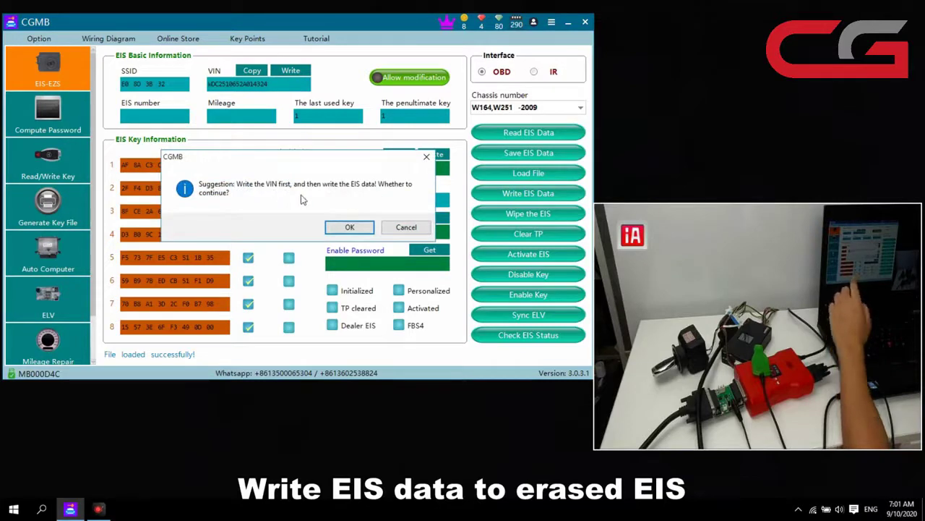
click(348, 228)
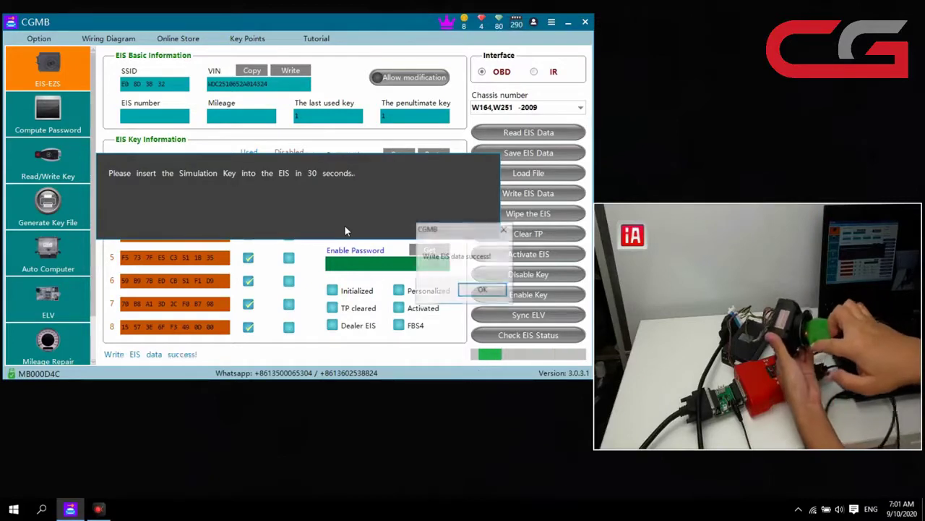
click(483, 290)
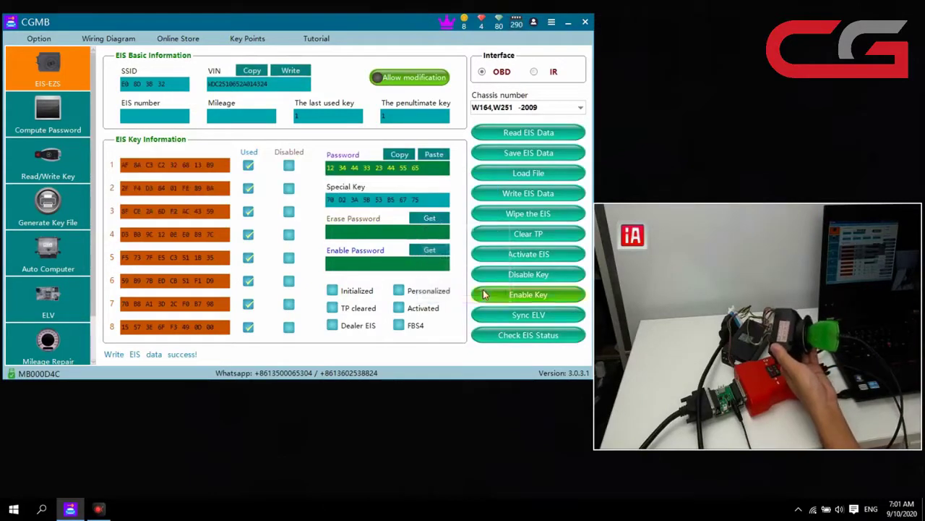
Re-read the EIS to confirm it shows Initialized, Personalized and TP cleared.
click(537, 137)
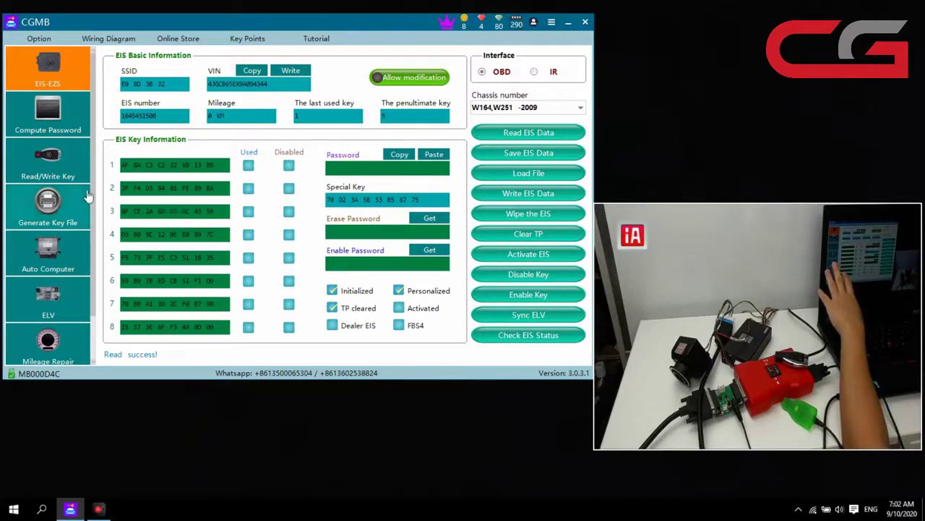
Load the saved WDC…EE .bin file into the EIS page.
click(531, 175)
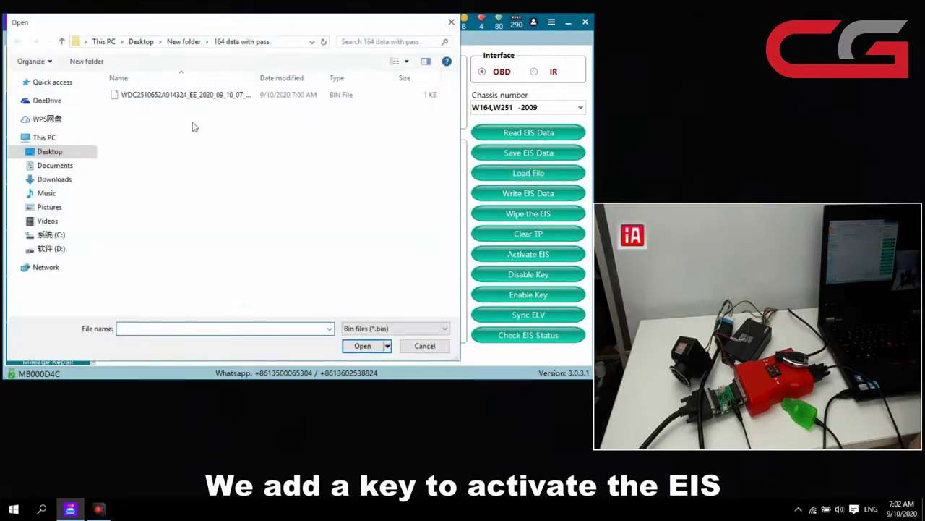
click(213, 99)
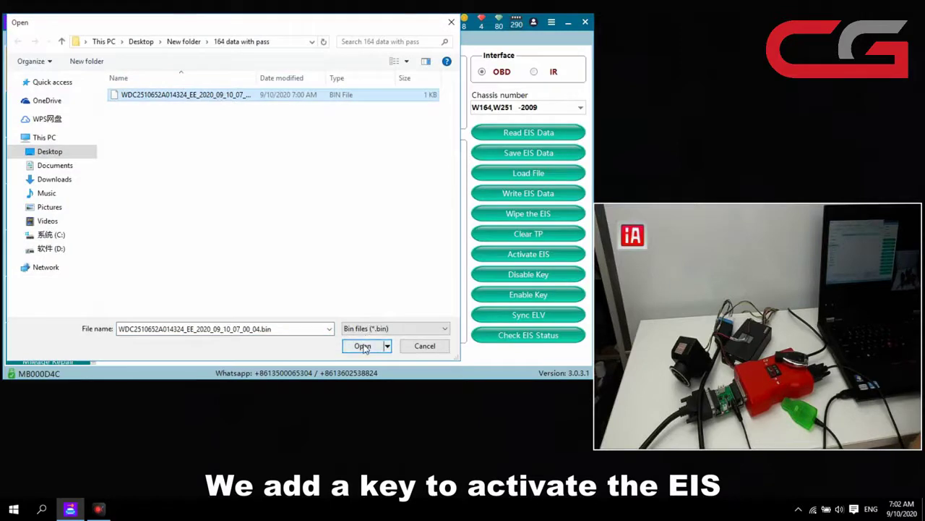
click(363, 346)
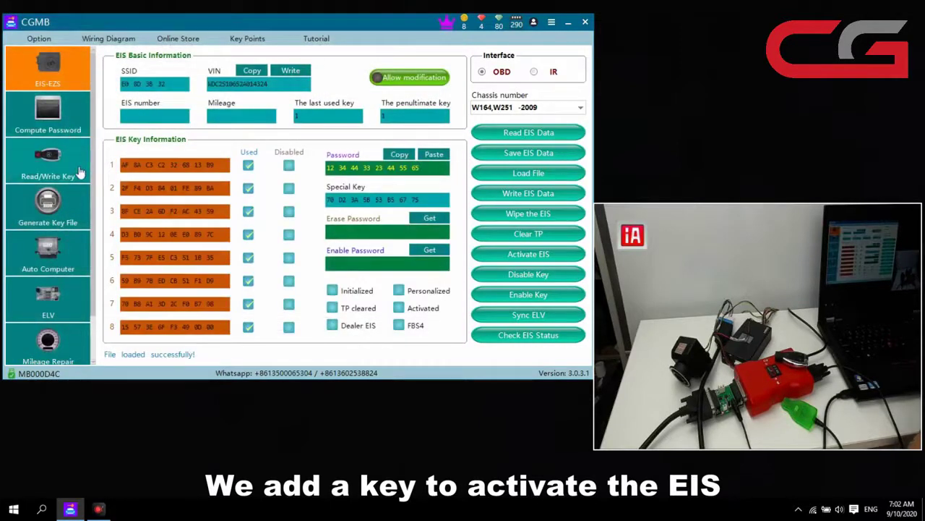
Generate key files for all eight positions from the EIS file and save them as KEY.bin.
click(73, 206)
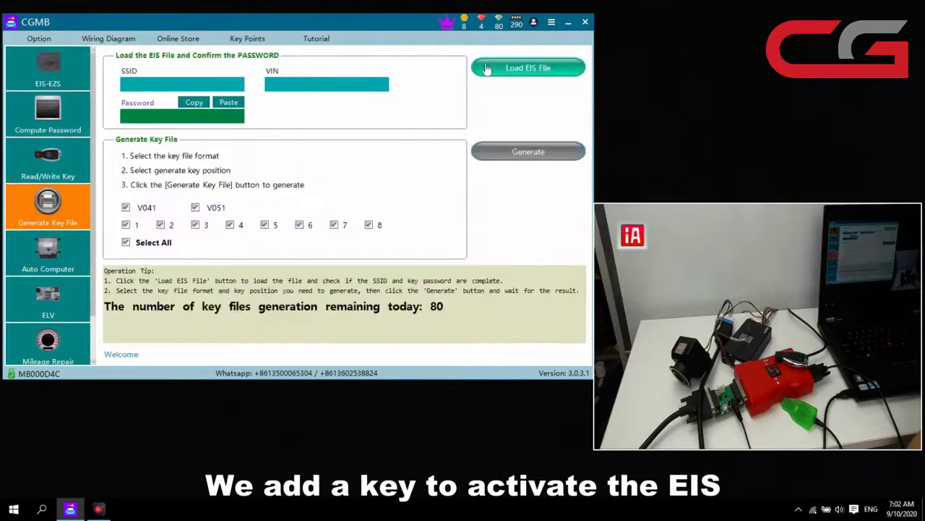
click(537, 72)
click(235, 100)
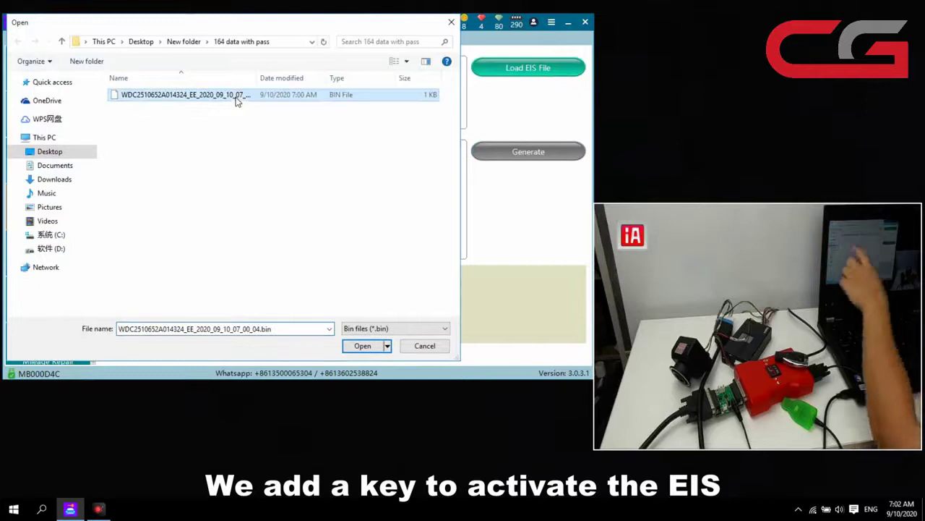
click(368, 346)
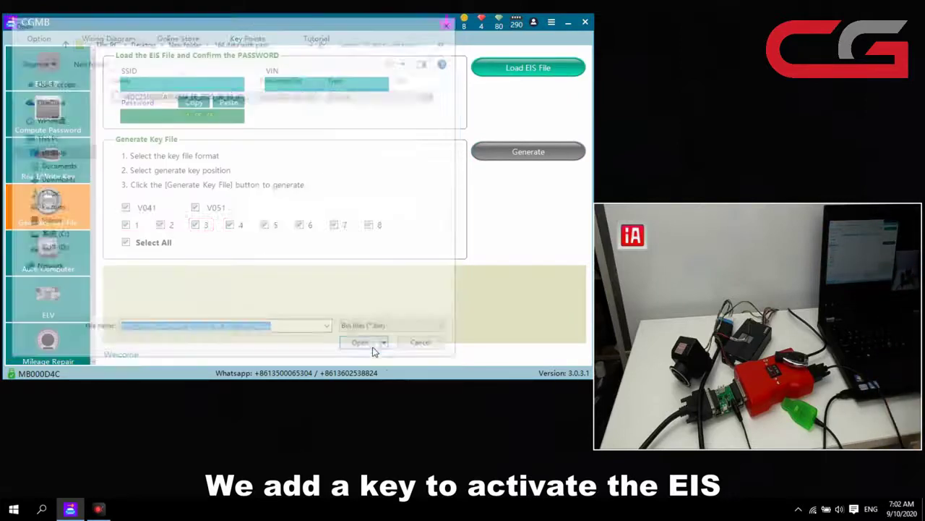
click(496, 159)
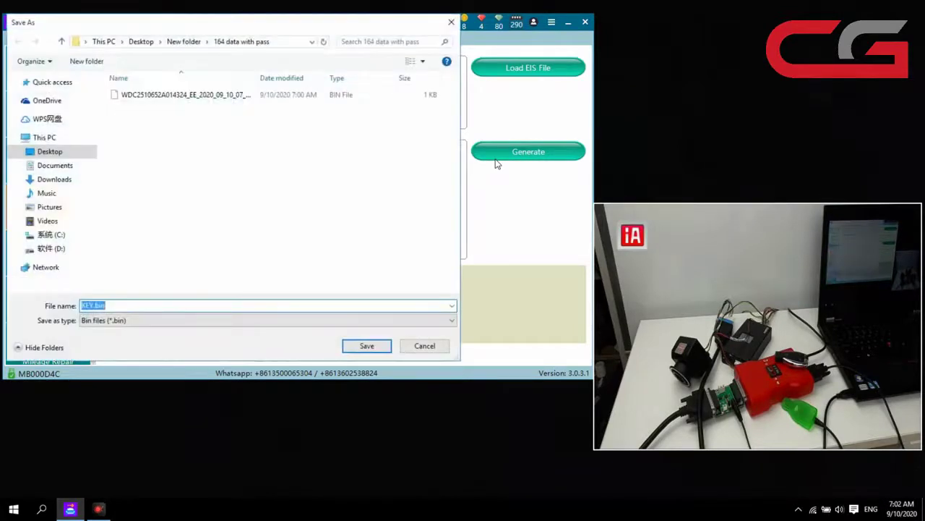
click(357, 348)
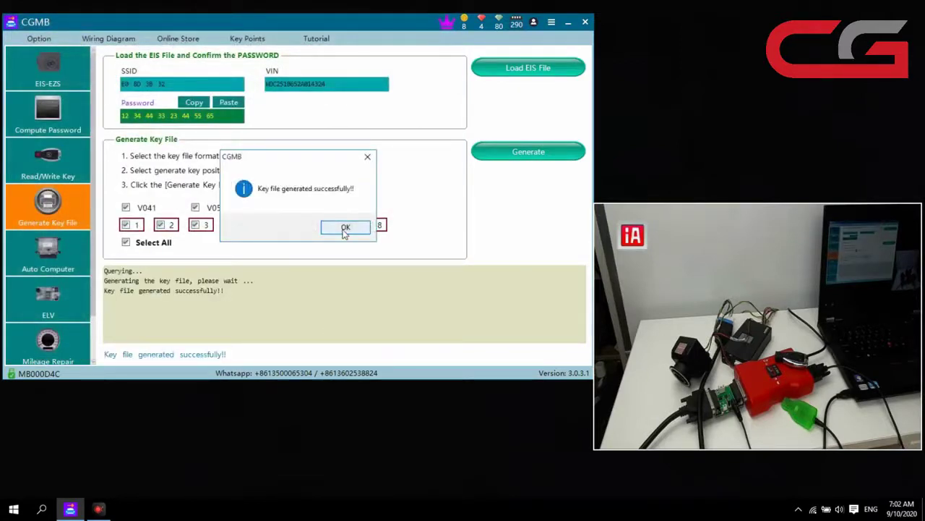
click(346, 228)
click(61, 157)
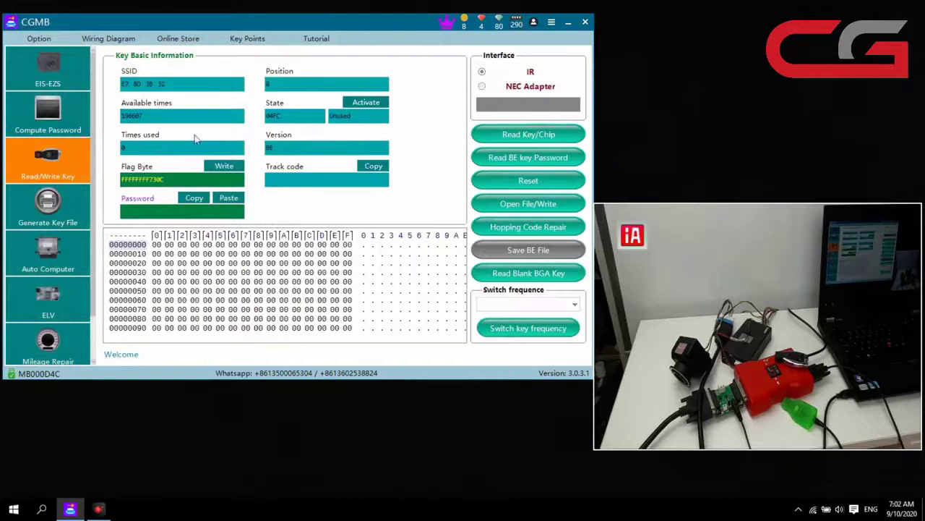
Read the new key, reset it, and re-read it as unused with a blank SSID.
click(551, 134)
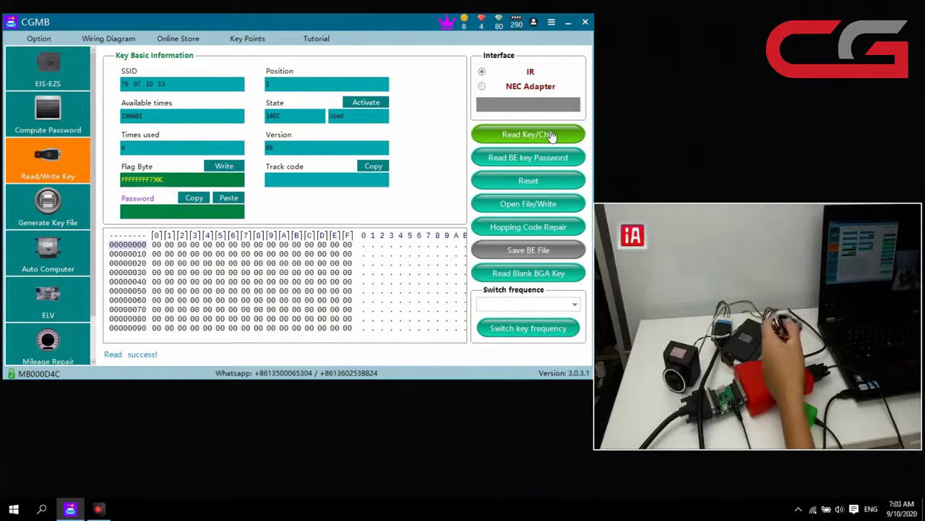
click(540, 180)
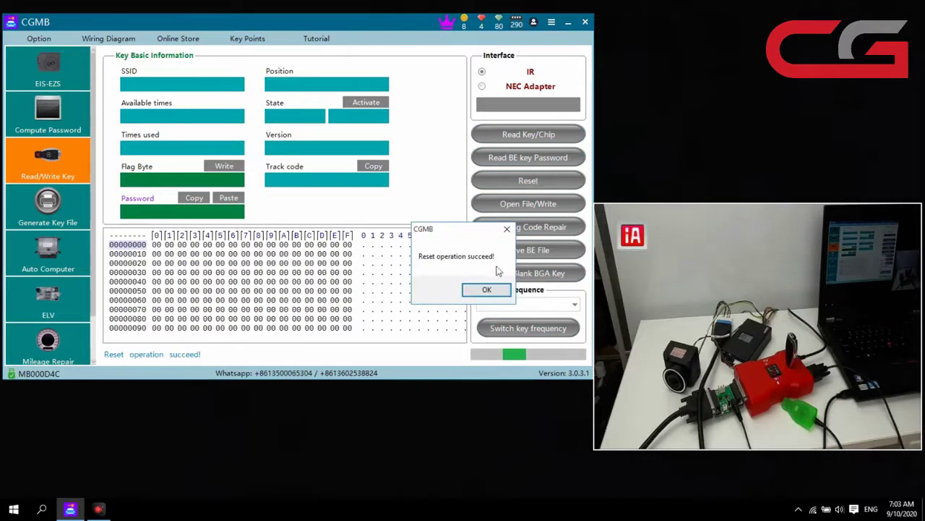
click(481, 289)
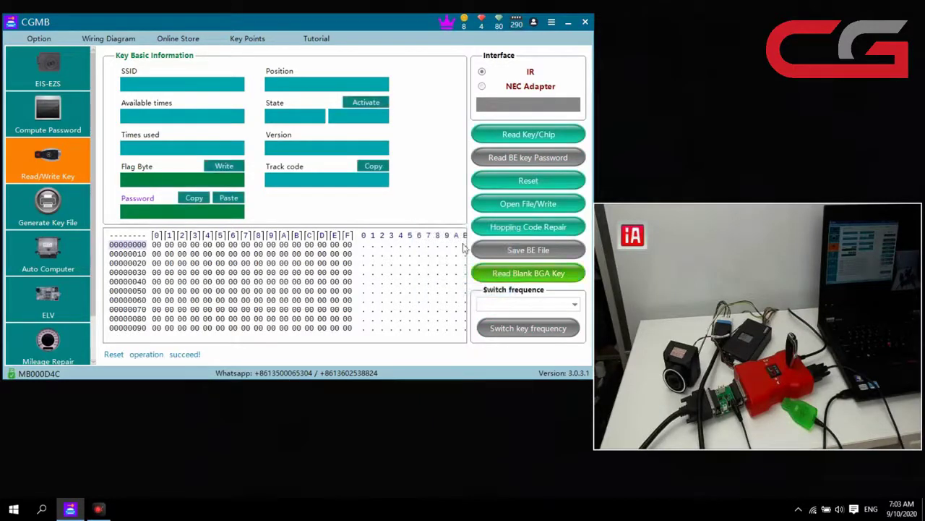
click(530, 142)
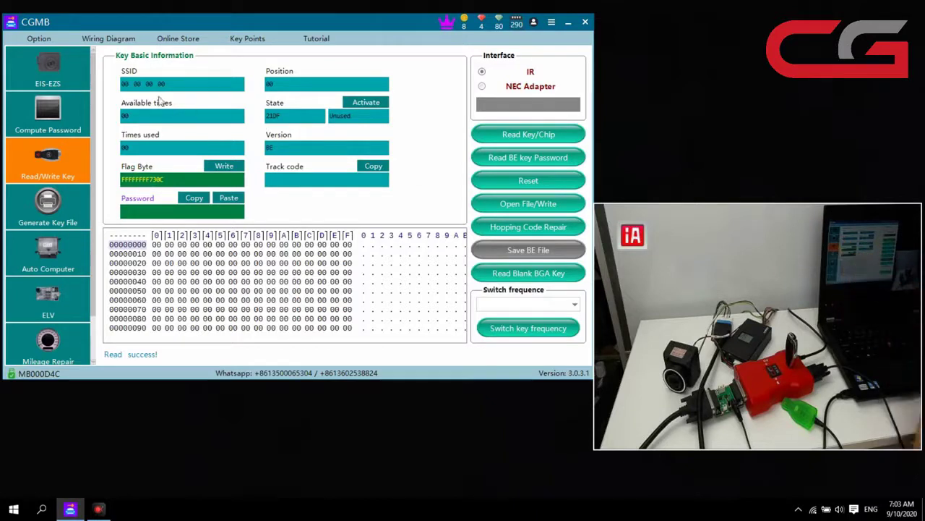
click(535, 208)
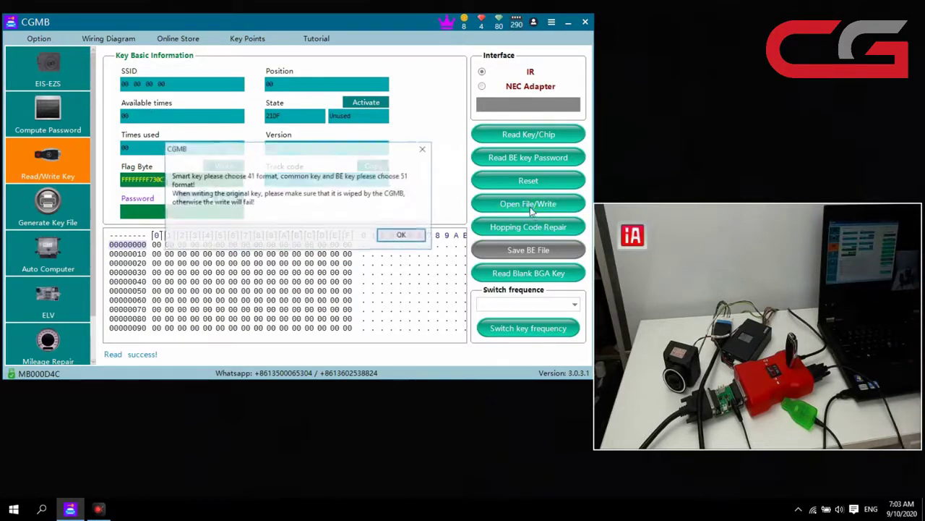
Write the position 1, 51-format file CGMB_KEY_E08D3B32_1_51_used.bin onto the key.
click(402, 234)
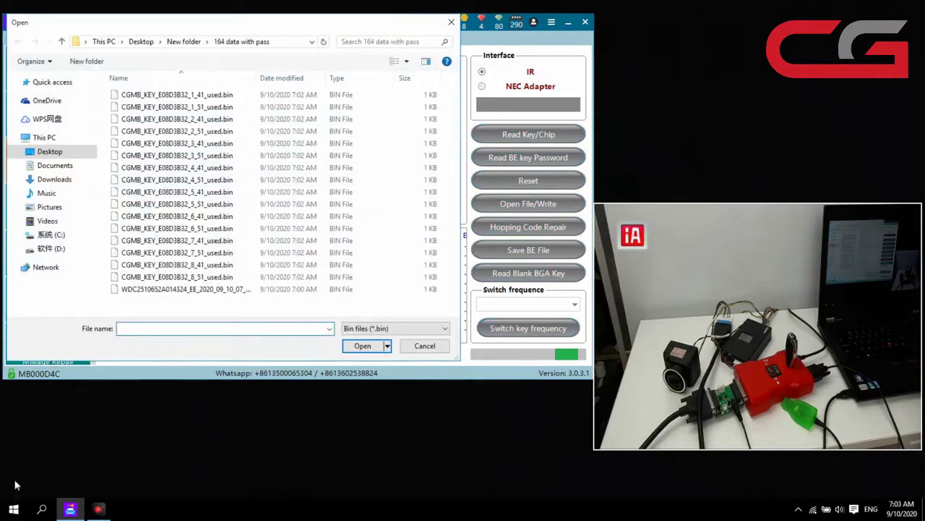
click(230, 218)
click(211, 109)
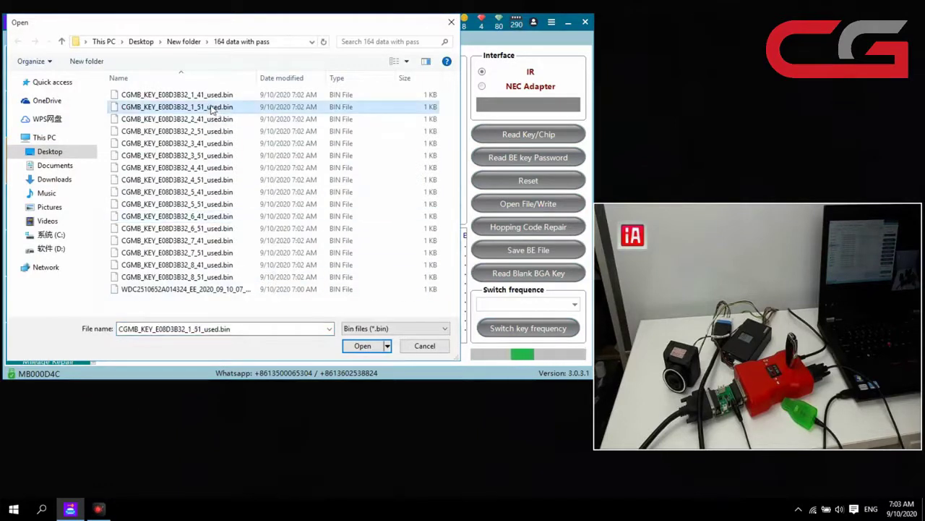
click(364, 346)
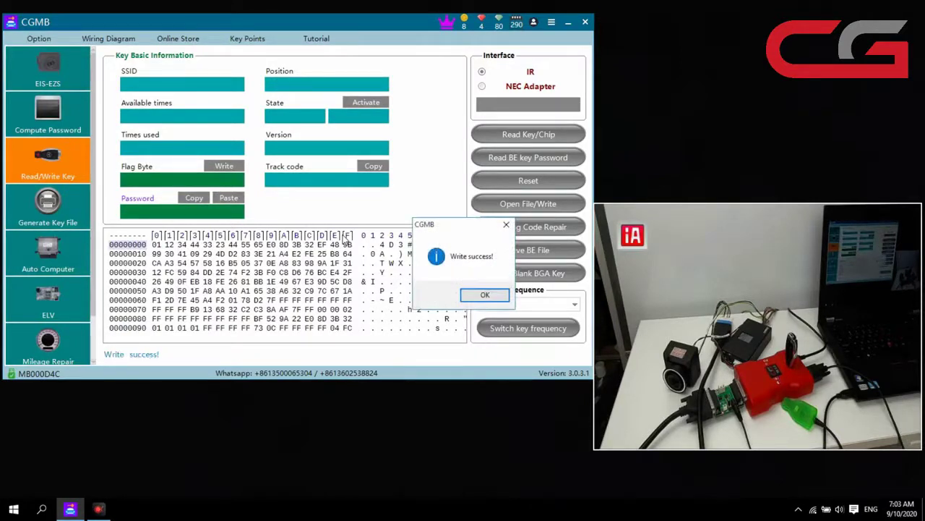
click(488, 296)
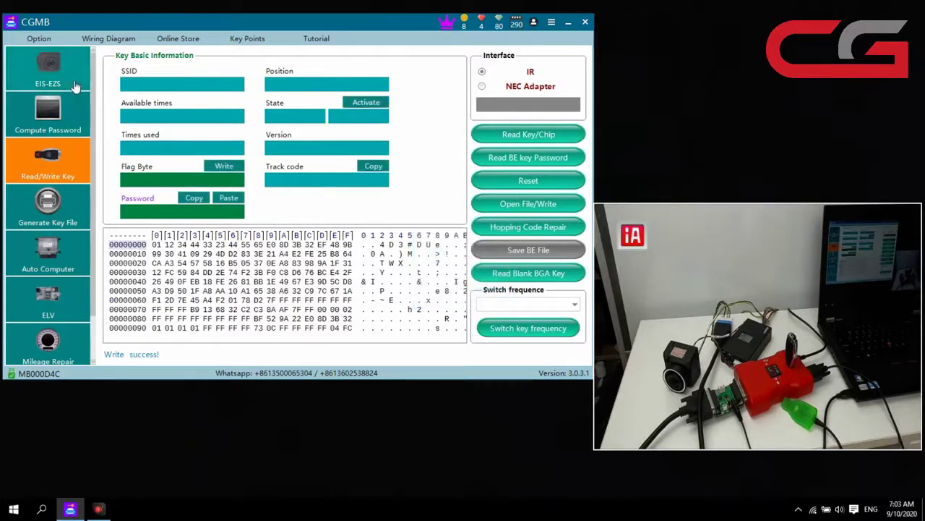
Re-read the EIS and the key to verify position 1 is now used.
click(76, 86)
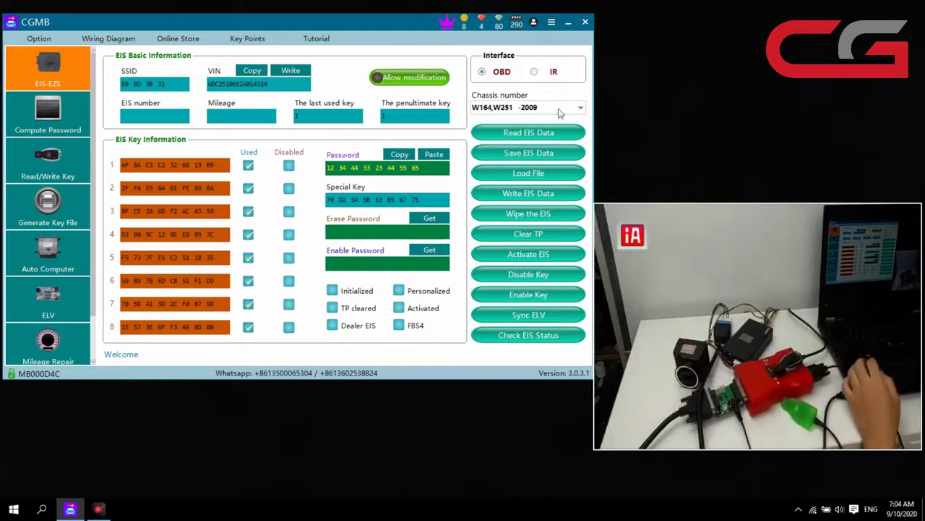
click(551, 135)
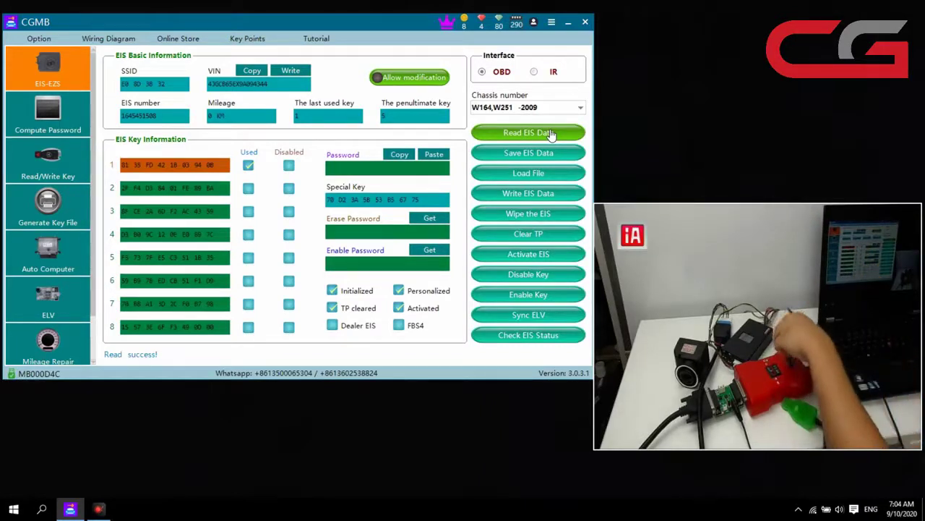
click(47, 163)
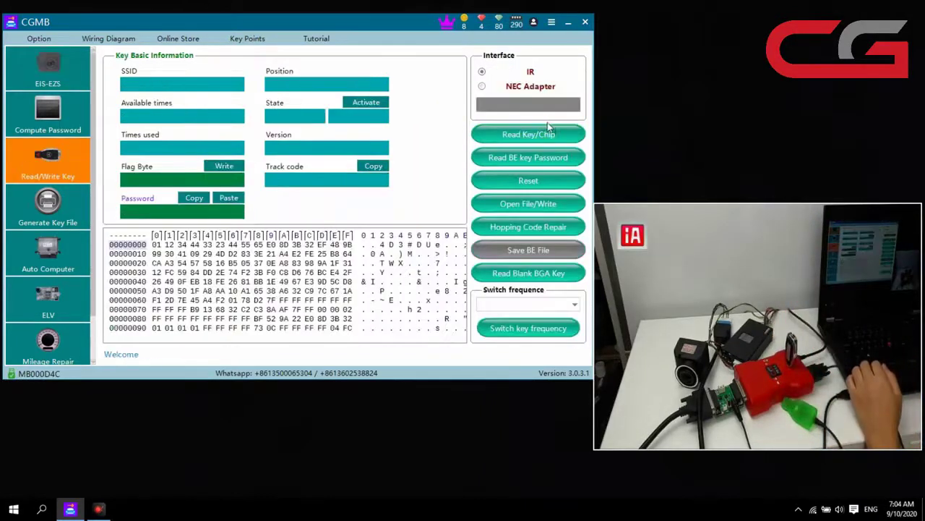
click(547, 134)
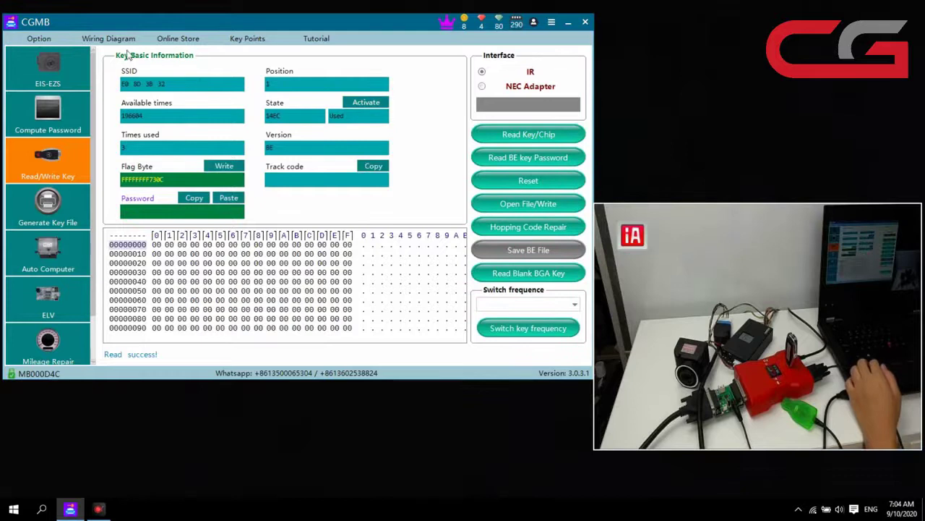
click(73, 76)
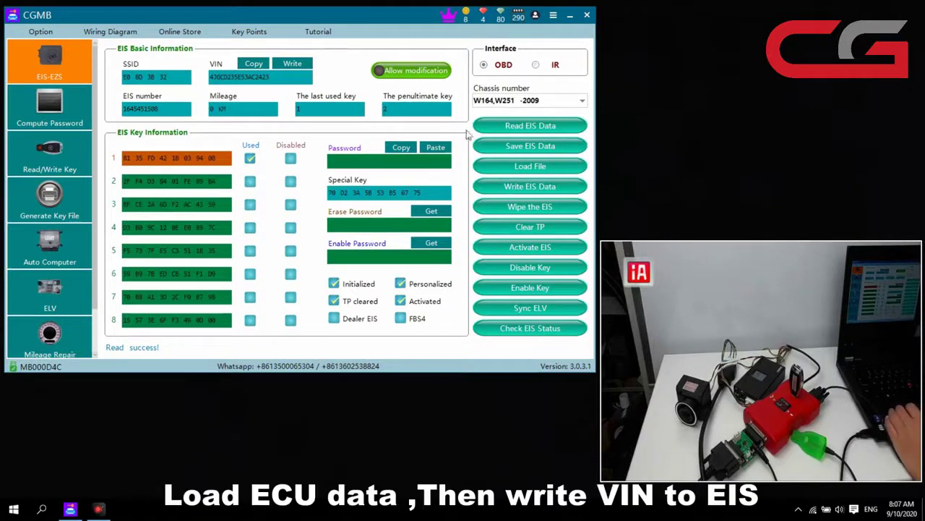
Load the CGMB_ECU .bin from New folder and write its VIN into the EIS.
click(536, 172)
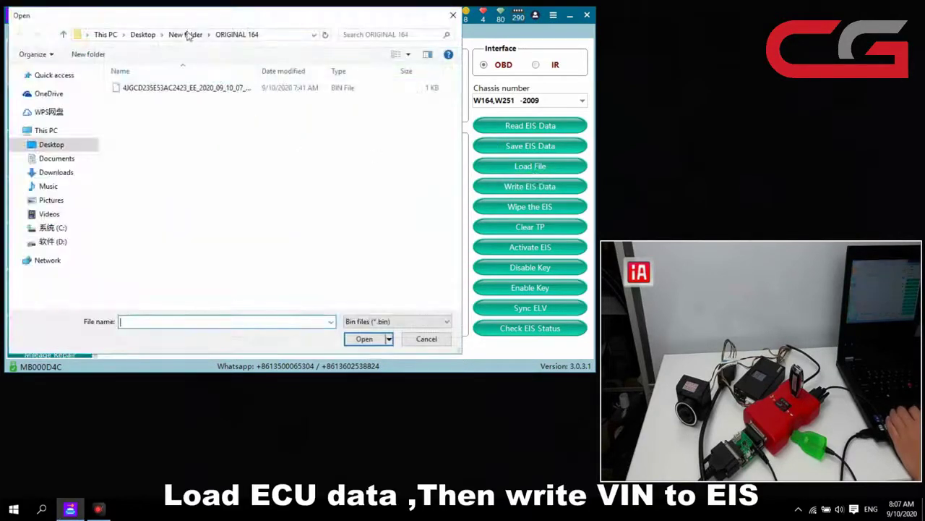
click(186, 35)
click(187, 114)
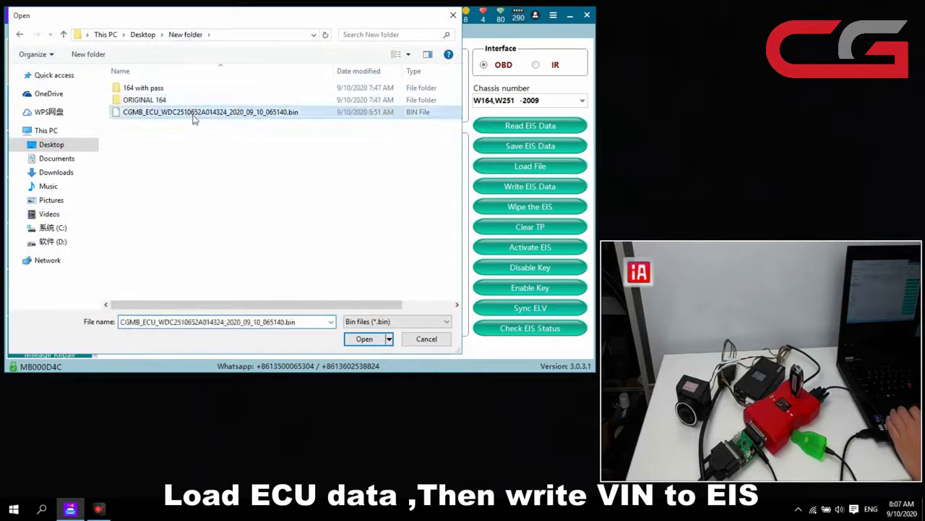
click(363, 338)
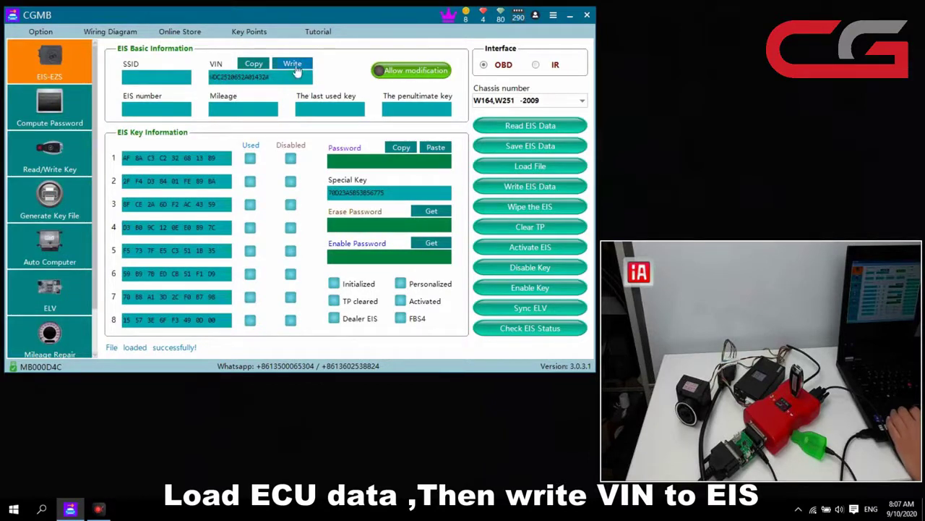
click(293, 65)
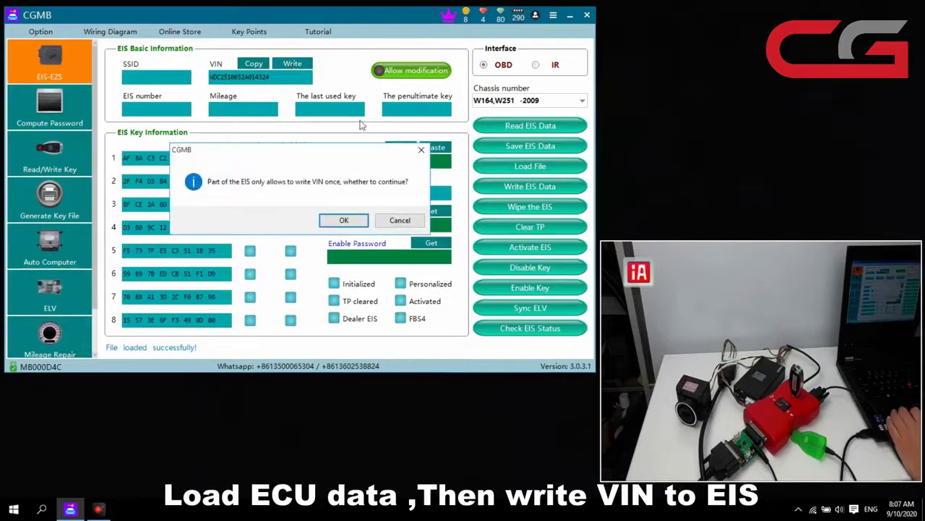
click(345, 224)
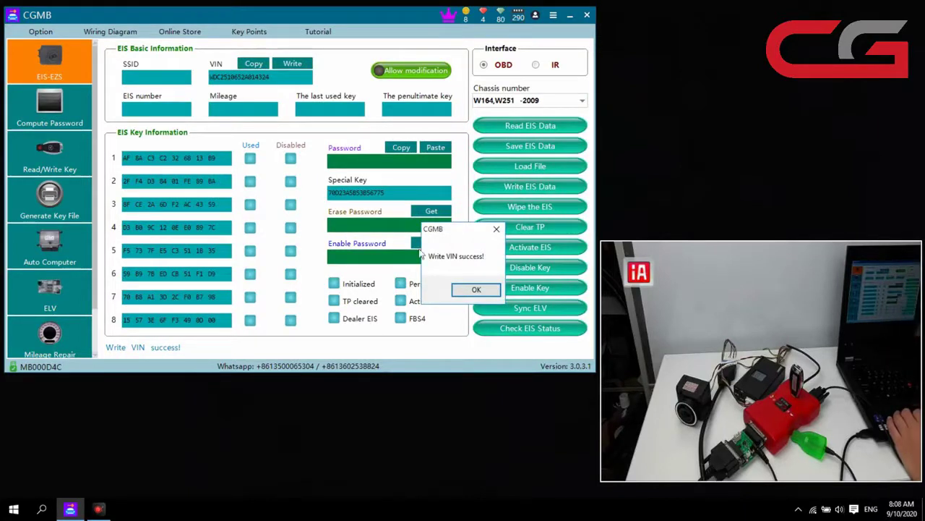
click(476, 290)
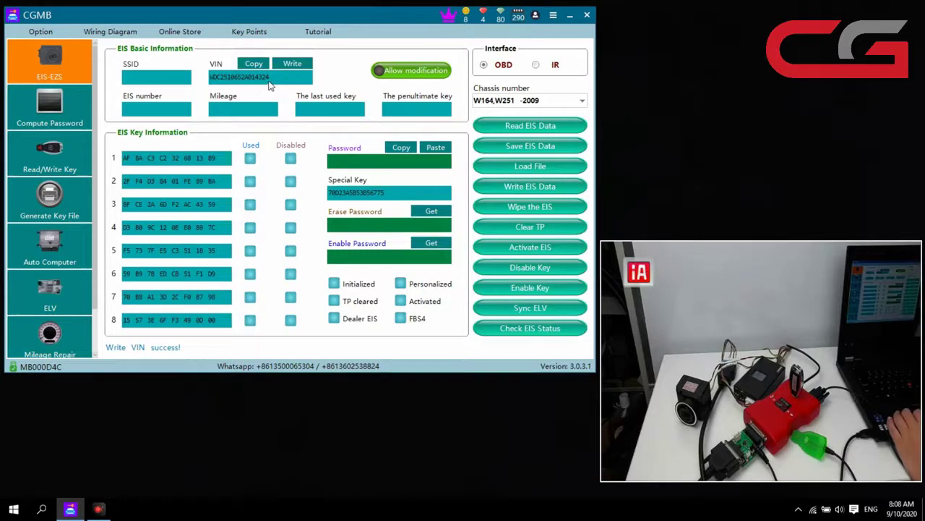
Re-read the EIS to verify the stored VIN, then go to the ELV page.
click(543, 135)
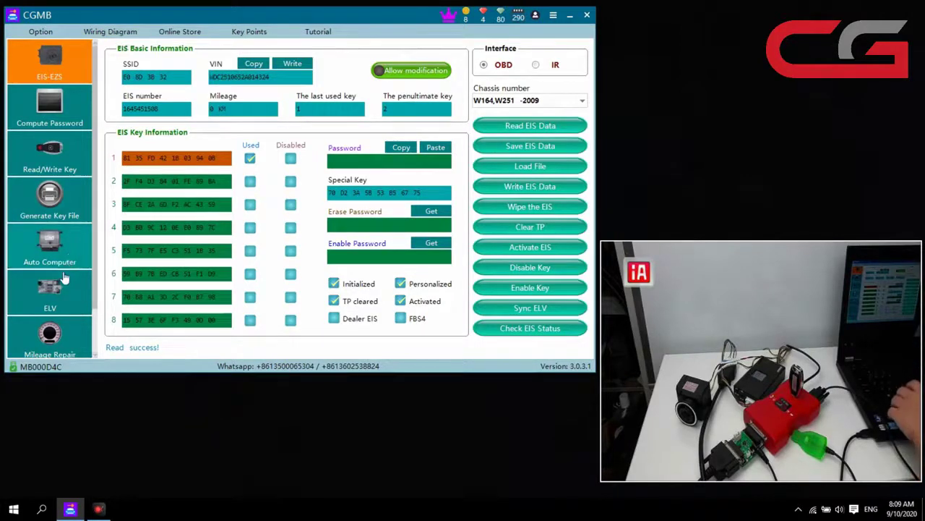
click(50, 293)
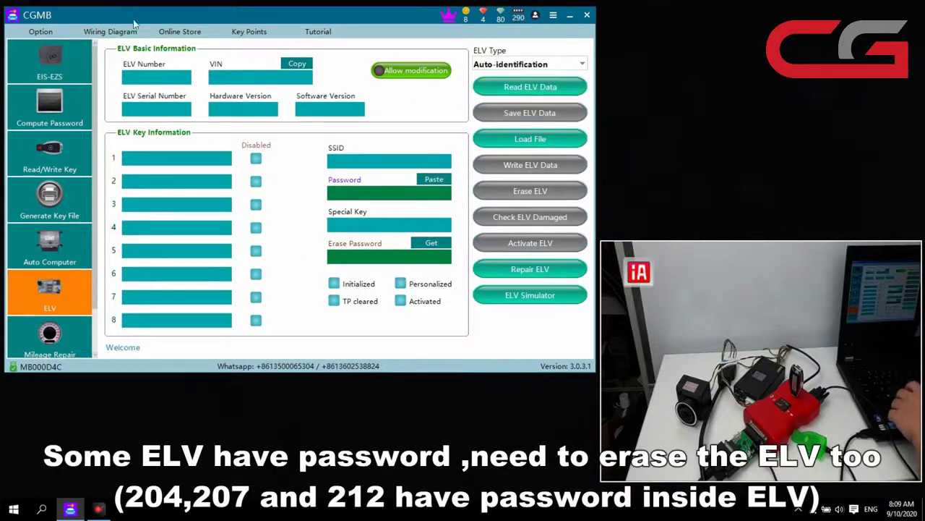
click(133, 26)
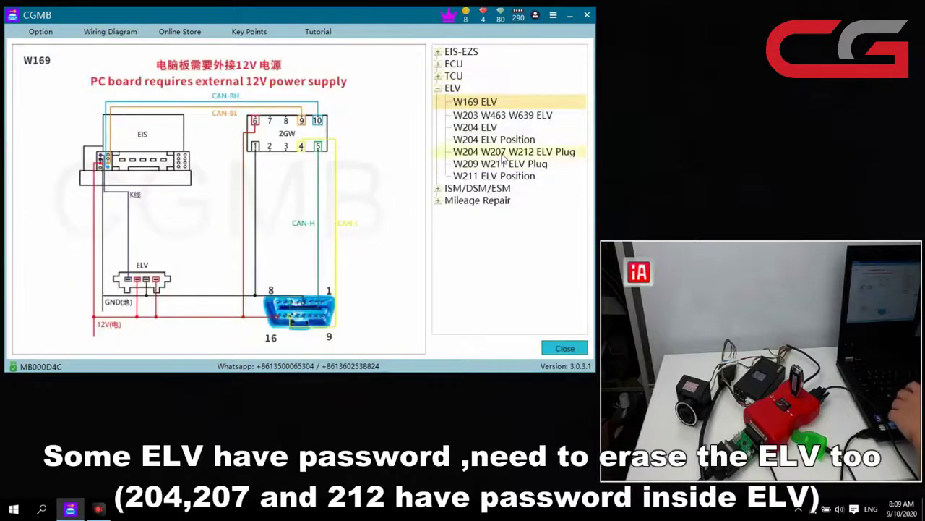
click(504, 153)
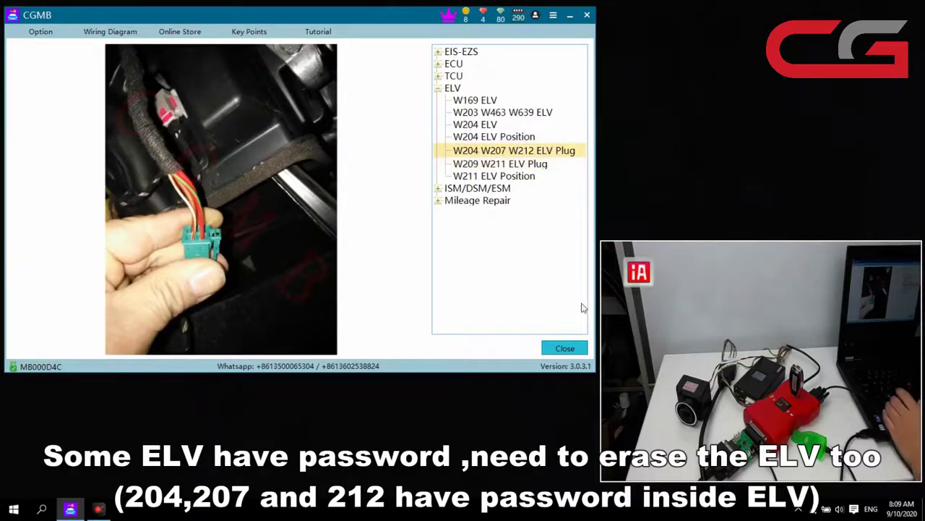
click(565, 348)
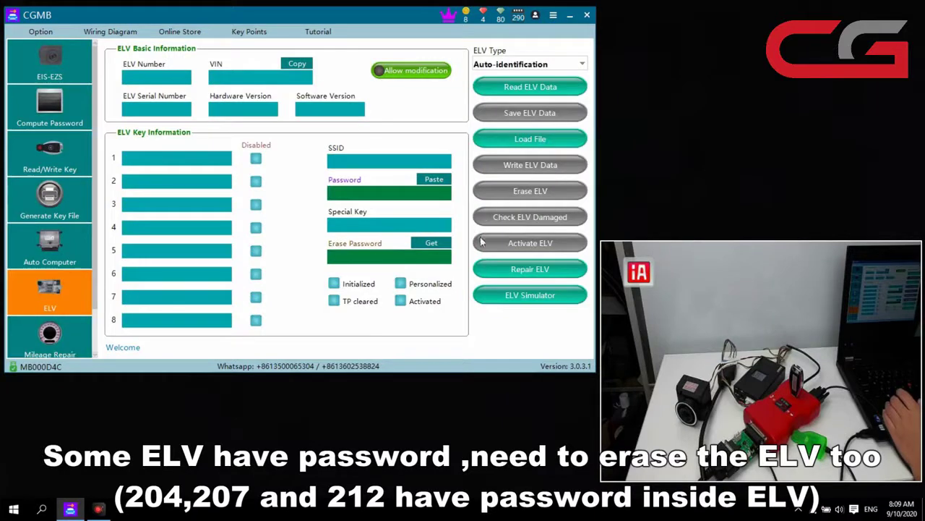